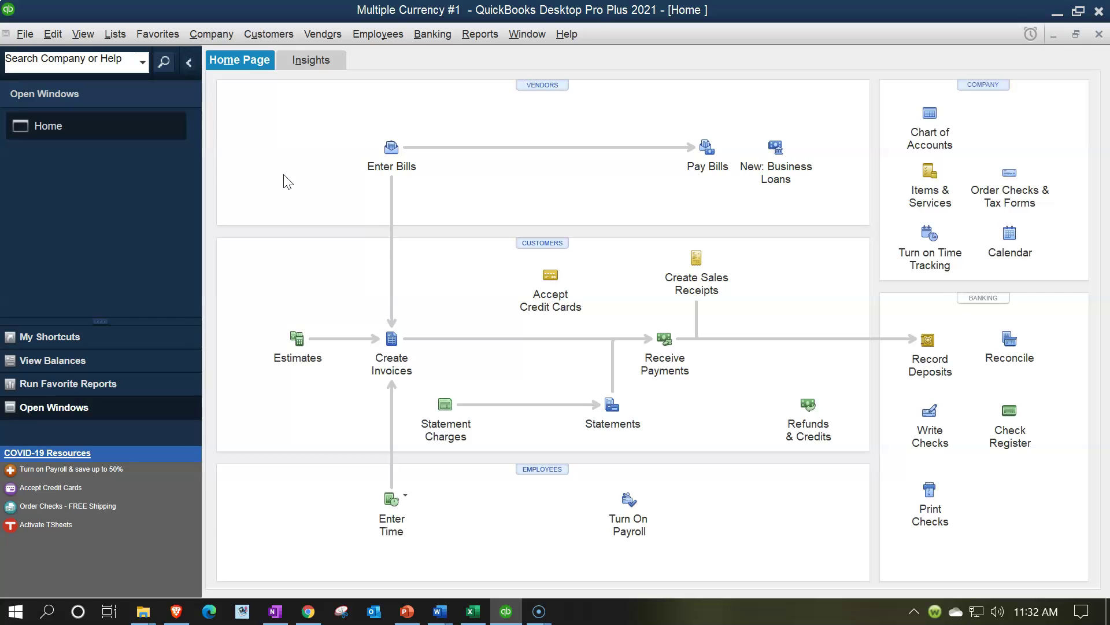
# Open the standard Balance Sheet report
pyautogui.click(469, 35)
pyautogui.moveTo(520, 154)
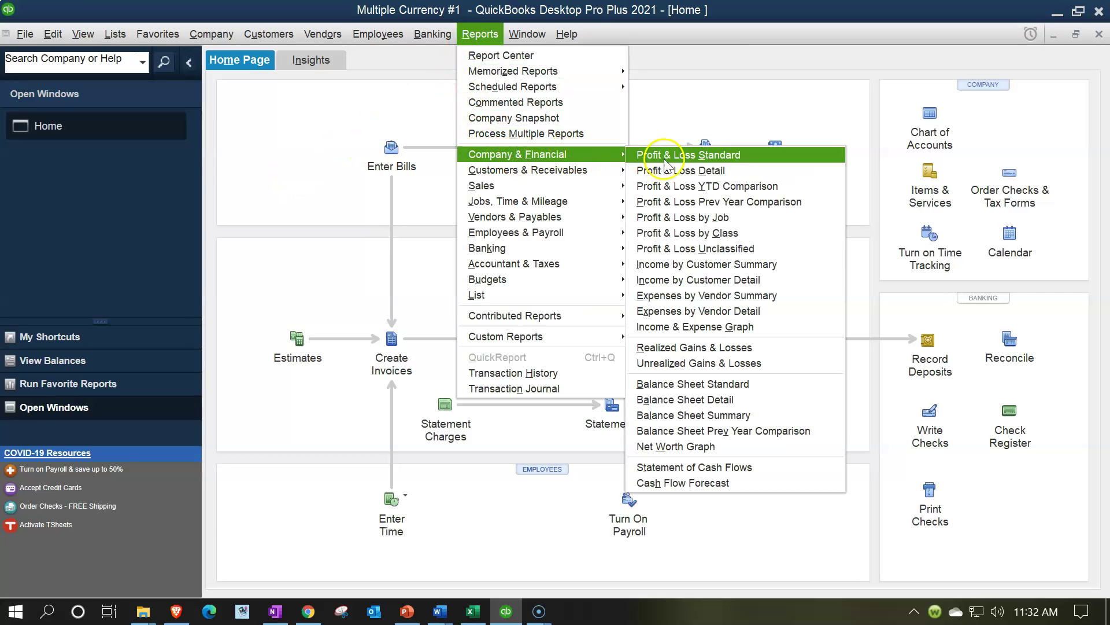
pyautogui.click(694, 385)
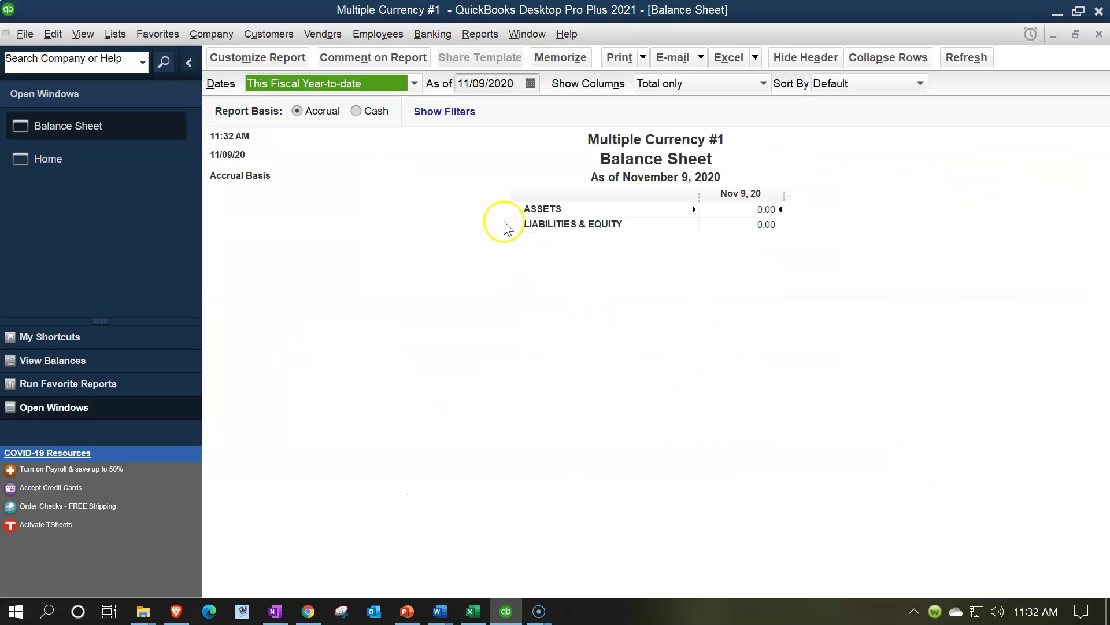
# Customize the Balance Sheet to cover the date range from 01/01/2021 to 12/31/2021
pyautogui.click(258, 57)
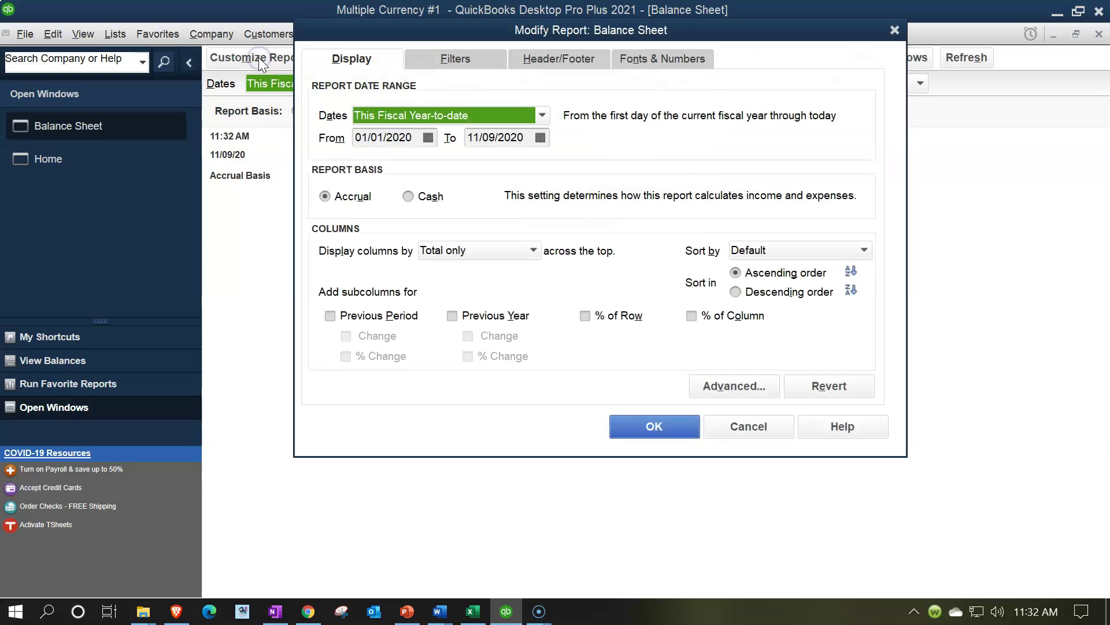
pyautogui.press('Tab')
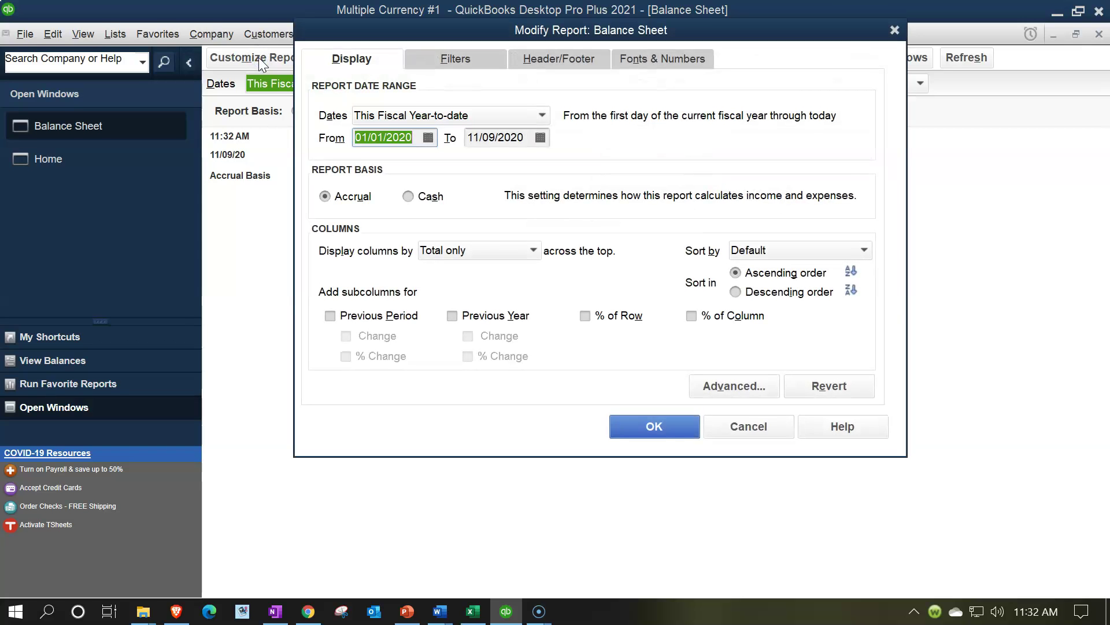
pyautogui.write('01012021')
pyautogui.press('Tab')
pyautogui.write('12/31/2021')
pyautogui.press('Tab')
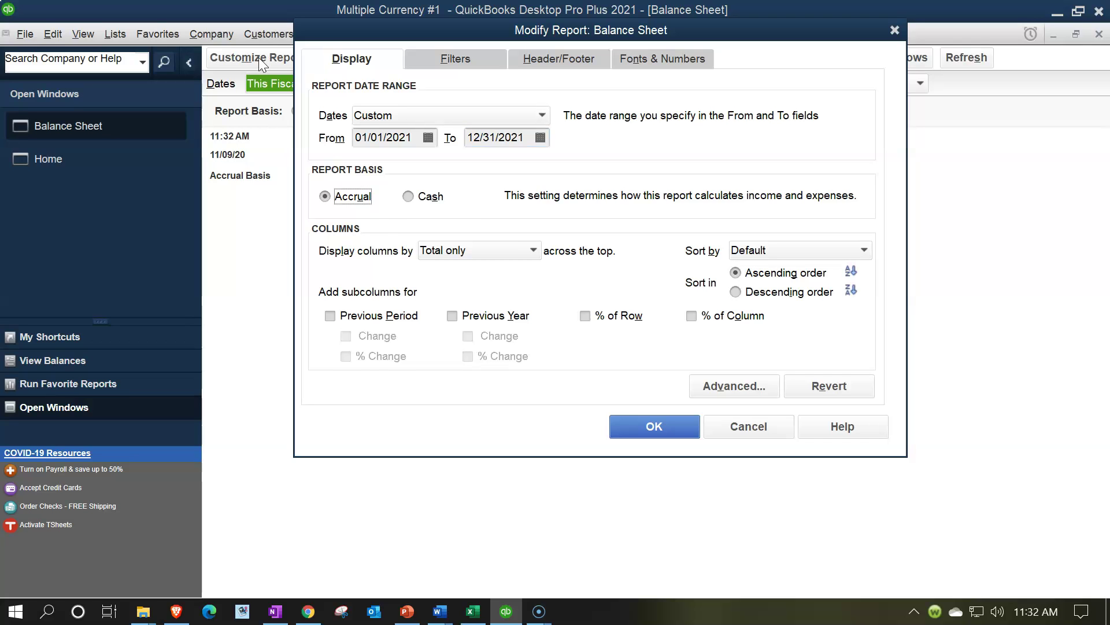
pyautogui.click(636, 424)
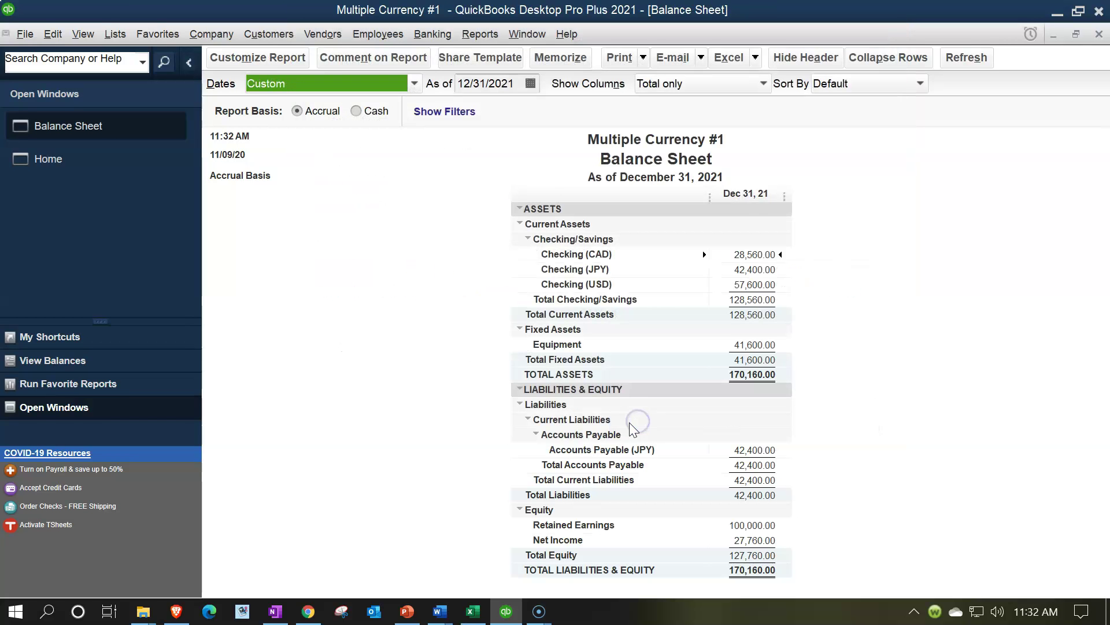
# Review the transaction detail behind the Balance Sheet's Accounts Payable (JPY) amount, then close that detail report
pyautogui.click(765, 341)
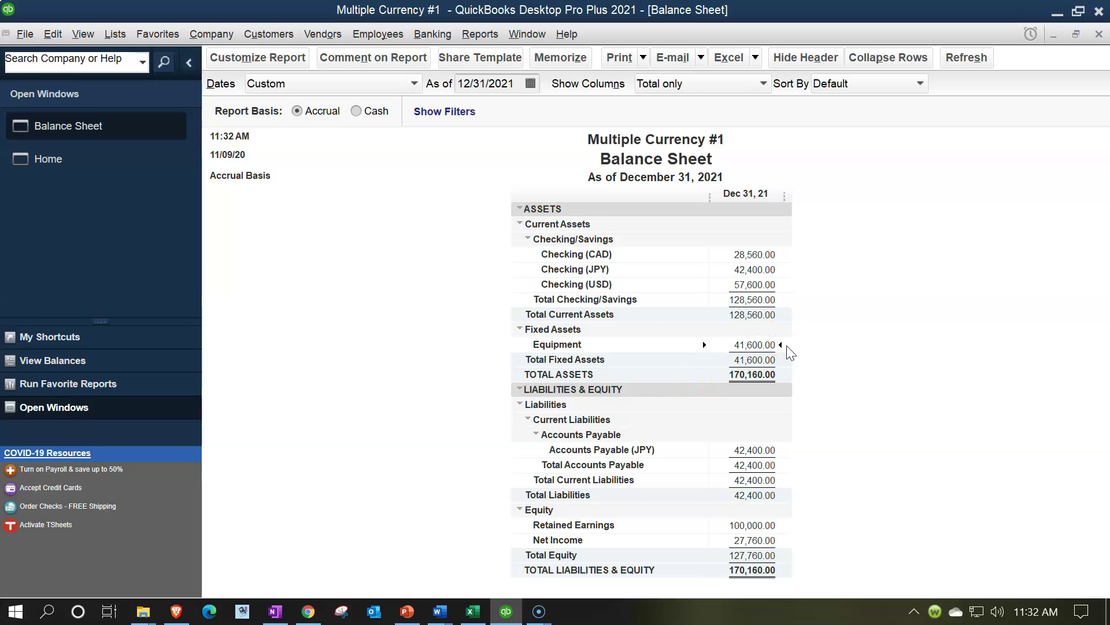
pyautogui.click(764, 449)
pyautogui.doubleClick(758, 449)
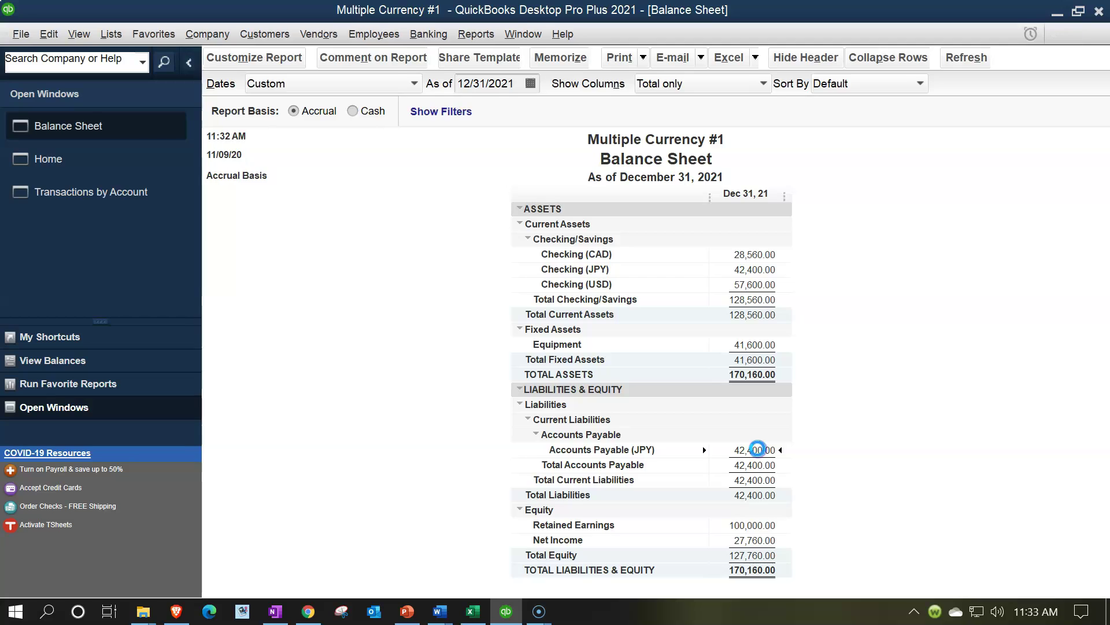
pyautogui.click(833, 230)
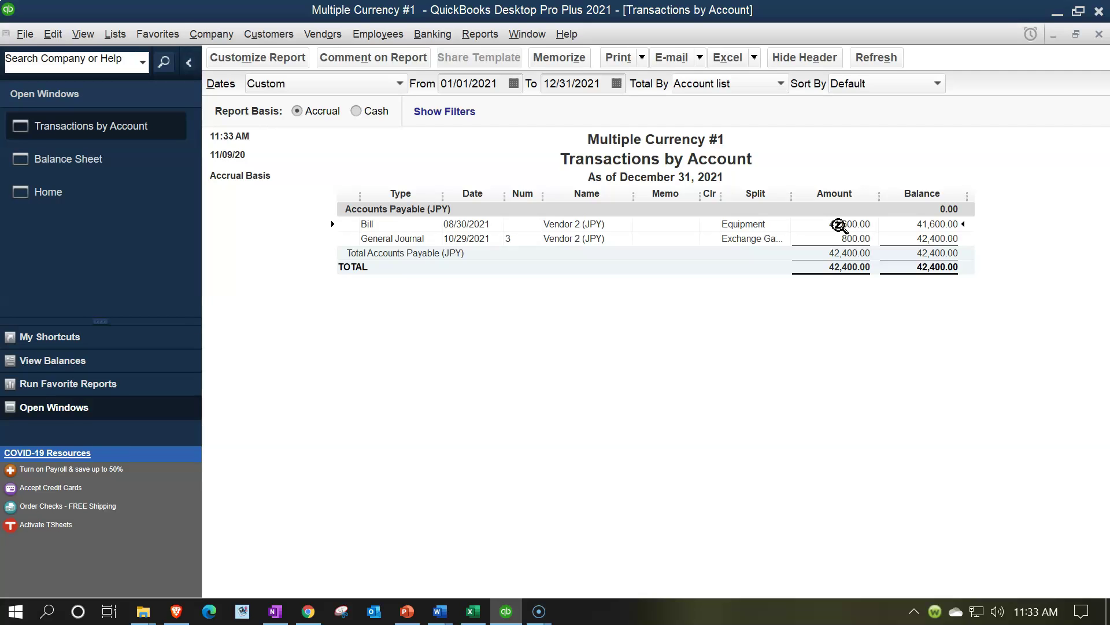
pyautogui.doubleClick(812, 225)
pyautogui.click(824, 242)
pyautogui.click(1099, 34)
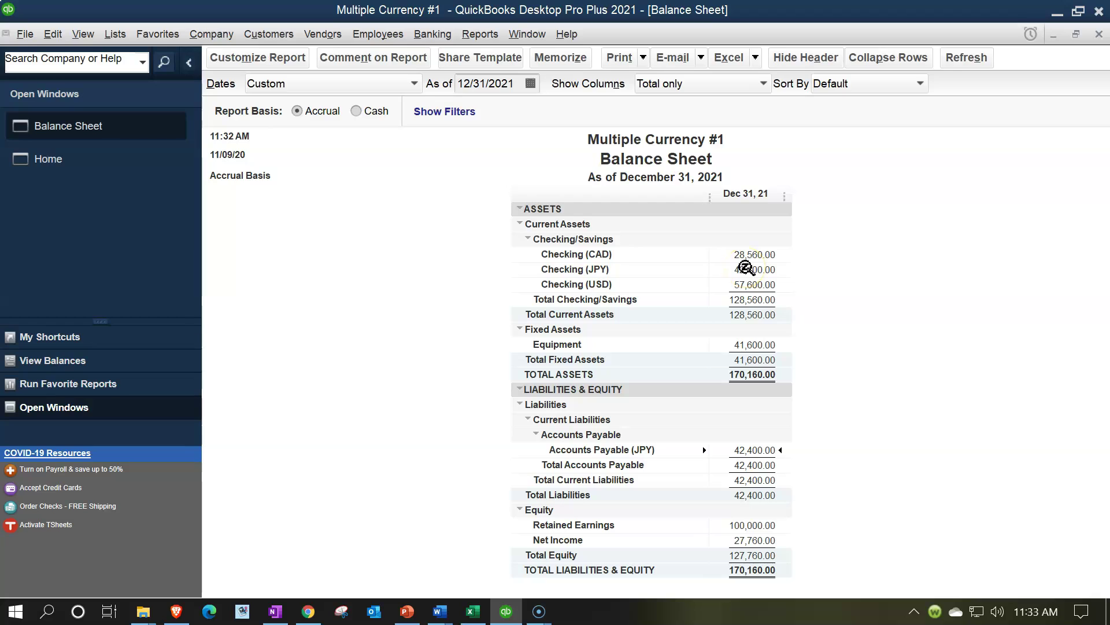
# Check the Checking (USD) and Checking (JPY) balances on the Balance Sheet, then return to the home page
pyautogui.click(769, 284)
pyautogui.click(755, 270)
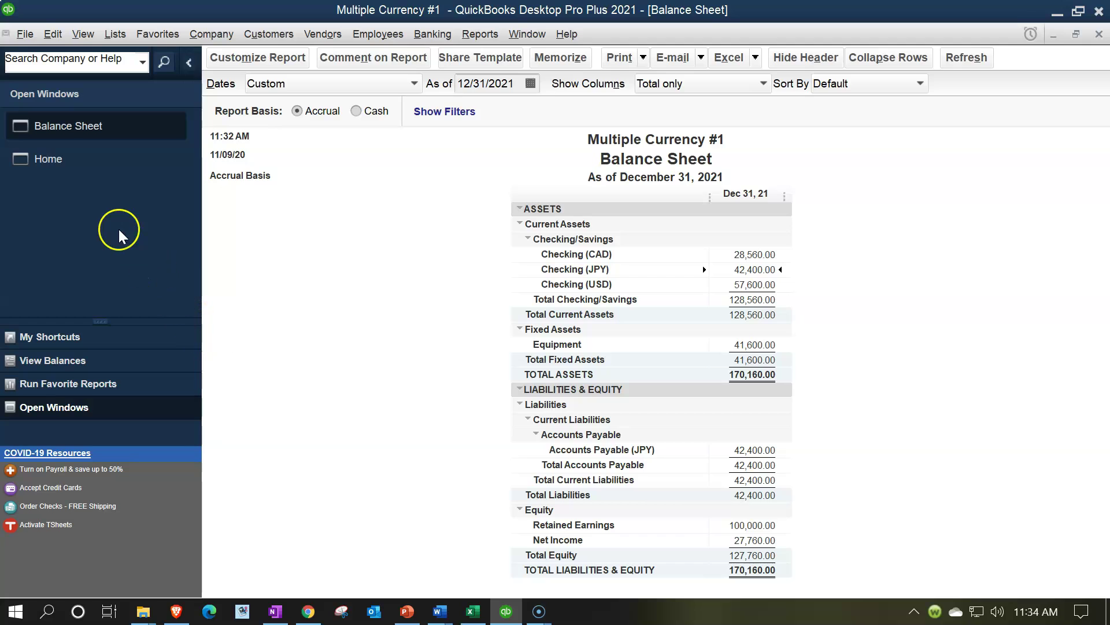
pyautogui.click(67, 168)
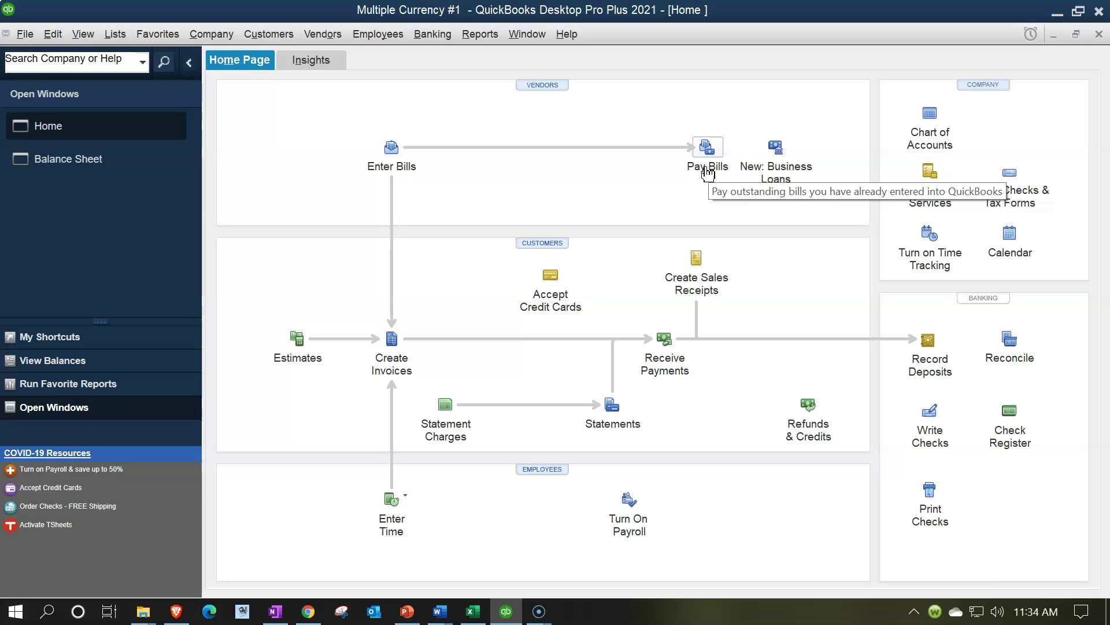
pyautogui.click(546, 199)
pyautogui.click(543, 193)
pyautogui.click(540, 172)
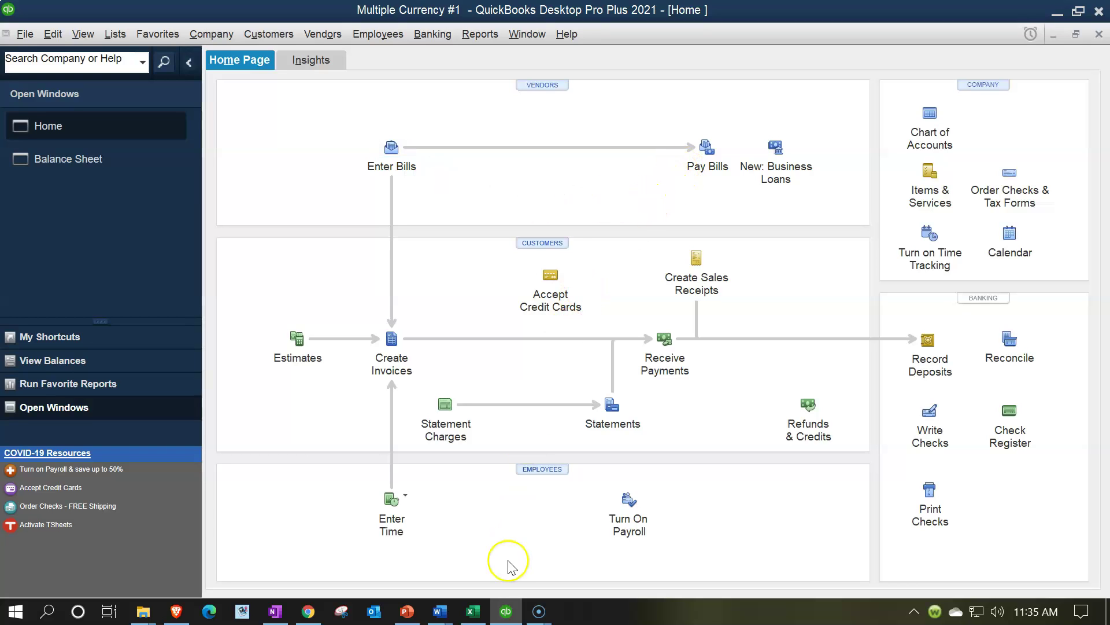
# Switch to the Excel practice workbook and review the 8/30 machinery purchase and 10/29 foreign currency loss entries
pyautogui.click(478, 611)
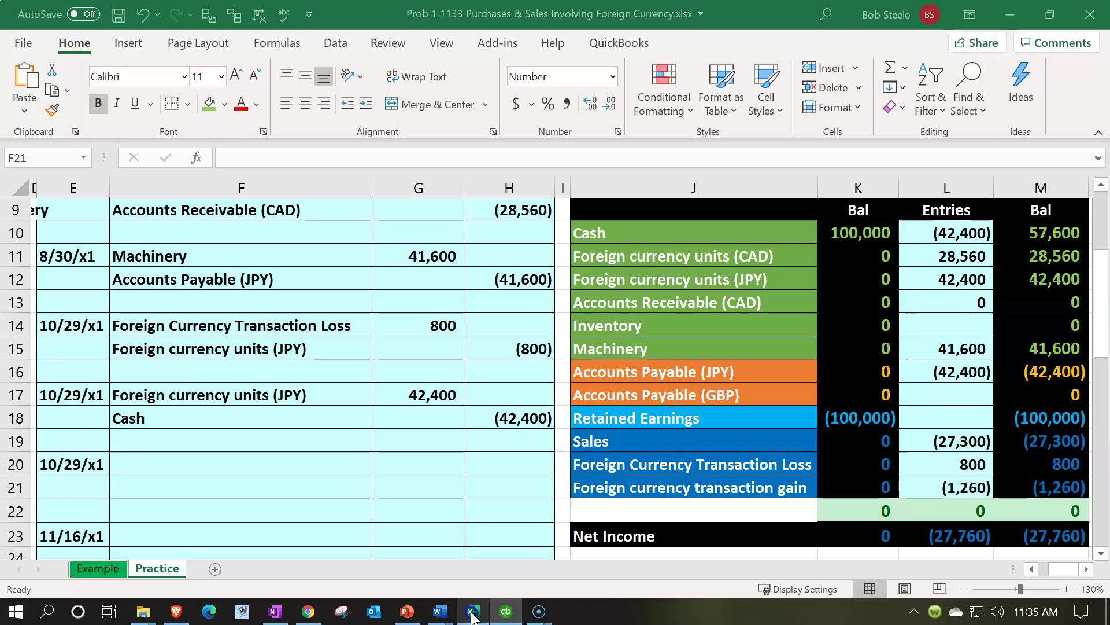
pyautogui.click(379, 468)
pyautogui.scroll(-1, 379, 468)
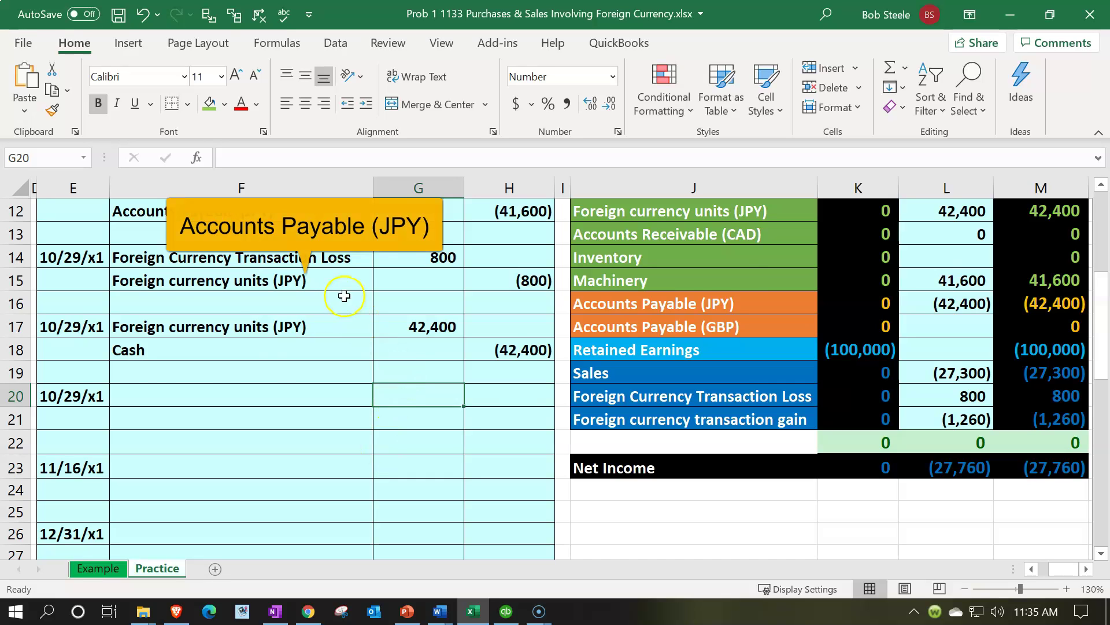
pyautogui.scroll(1, 319, 293)
pyautogui.moveTo(250, 258); pyautogui.dragTo(508, 278)
pyautogui.click(433, 252)
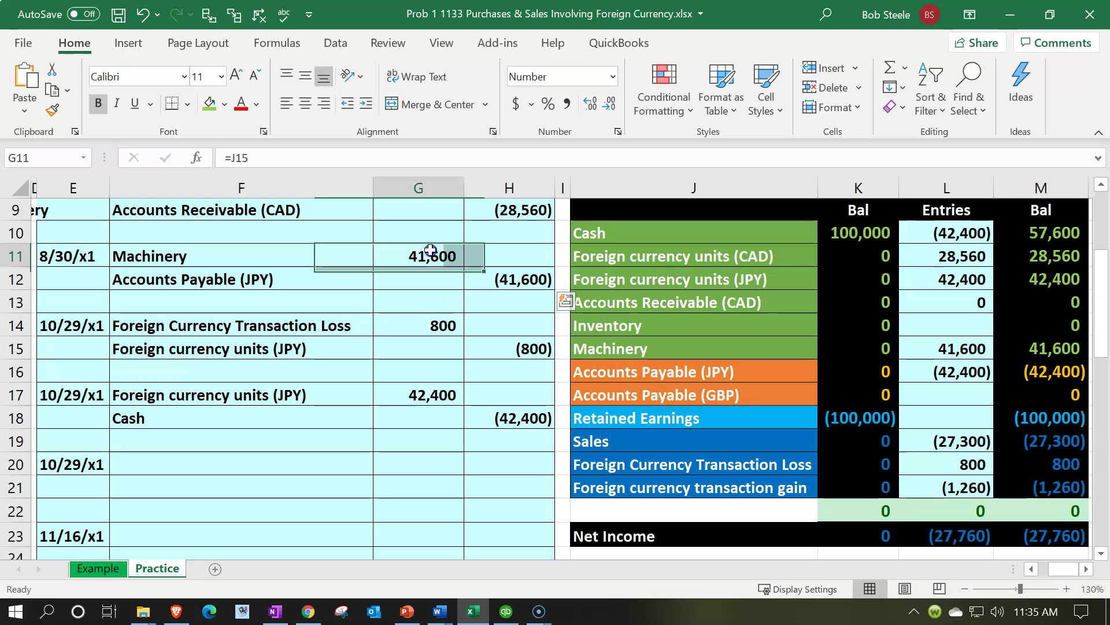
pyautogui.click(405, 324)
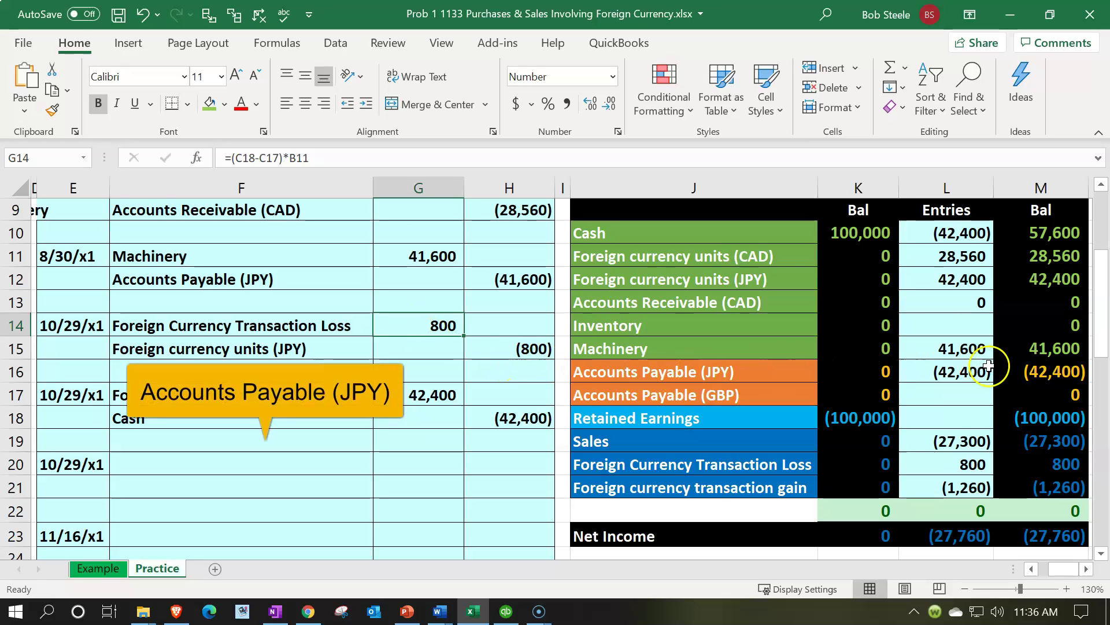
# Inspect the ending balance formulas for Accounts Payable (JPY) and Foreign currency units (JPY) in column M
pyautogui.click(1016, 370)
pyautogui.doubleClick(1044, 371)
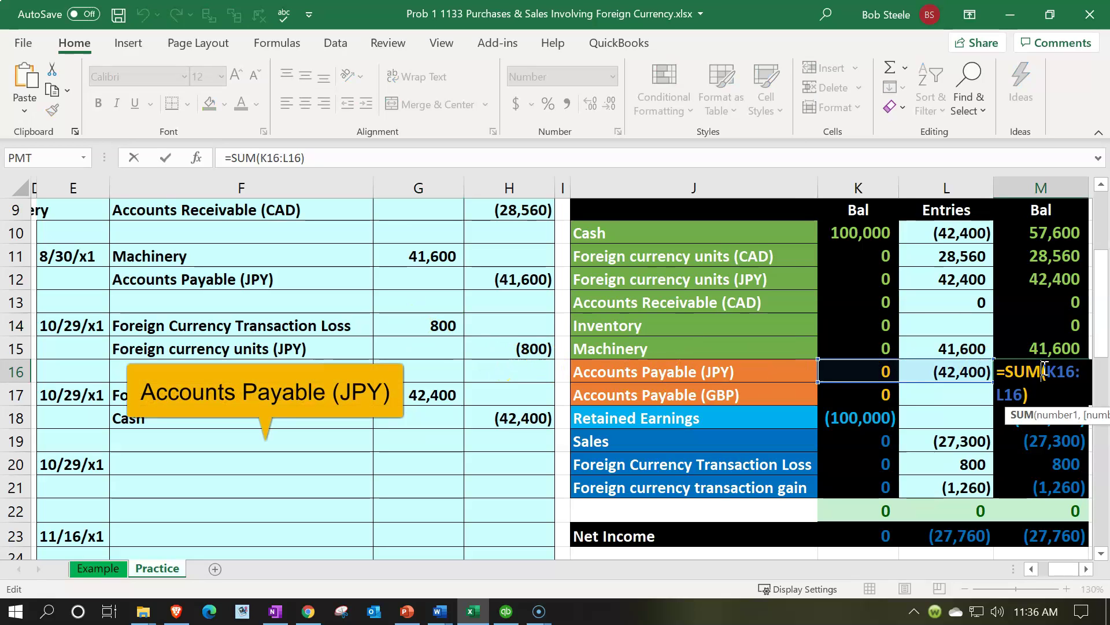
pyautogui.press('Return')
pyautogui.click(1044, 370)
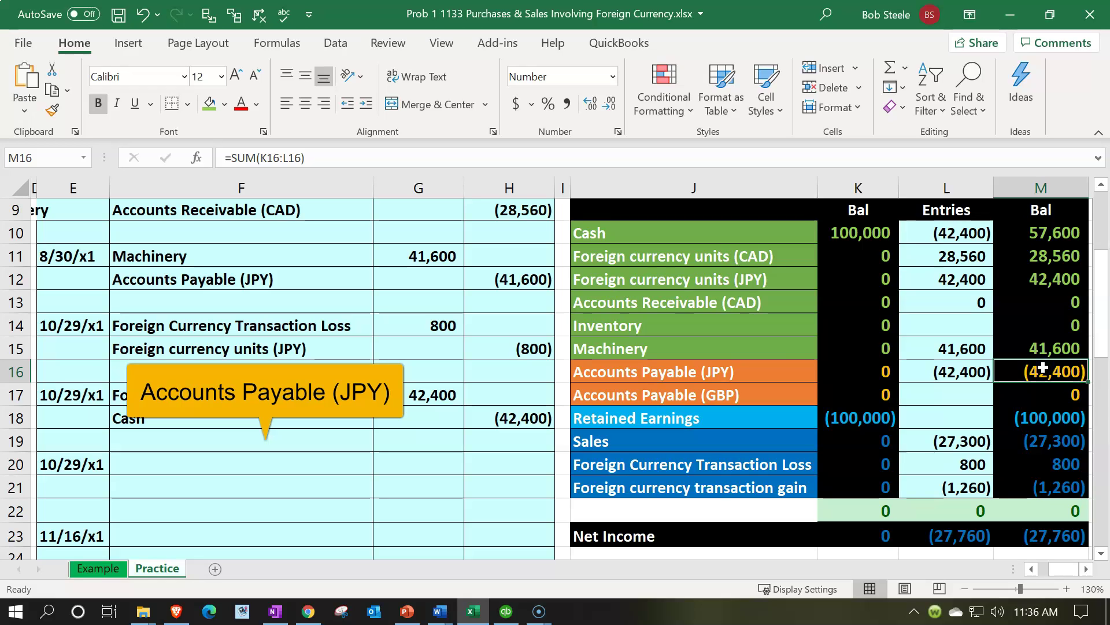
pyautogui.click(1038, 283)
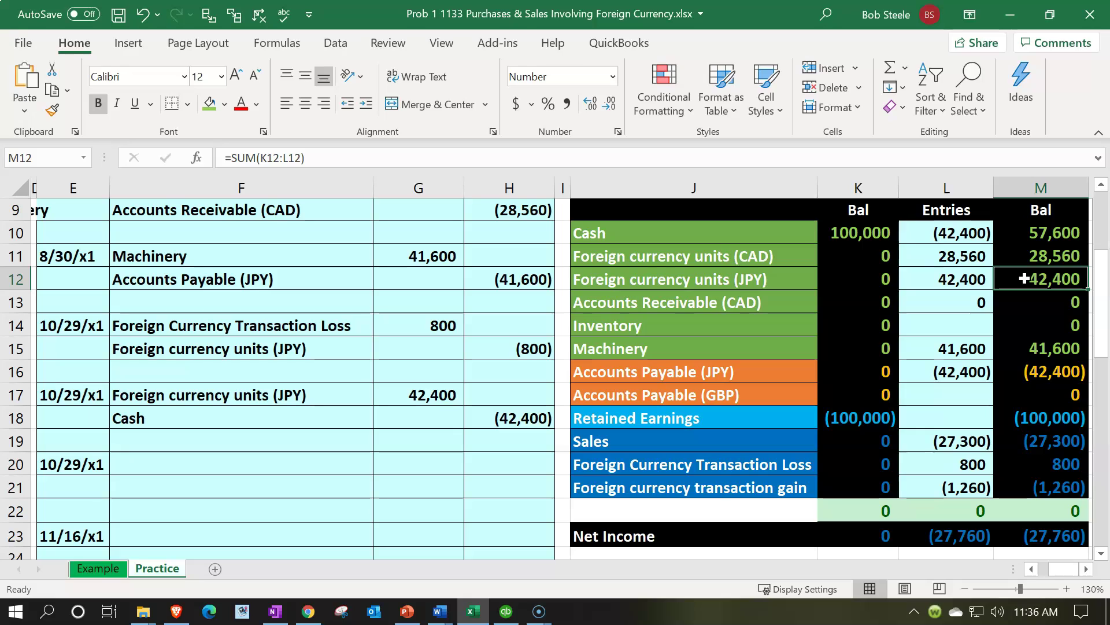
# Start the blank 10/29/x1 journal entry by linking F20 to the Accounts Payable (JPY) account name in J16
pyautogui.click(195, 470)
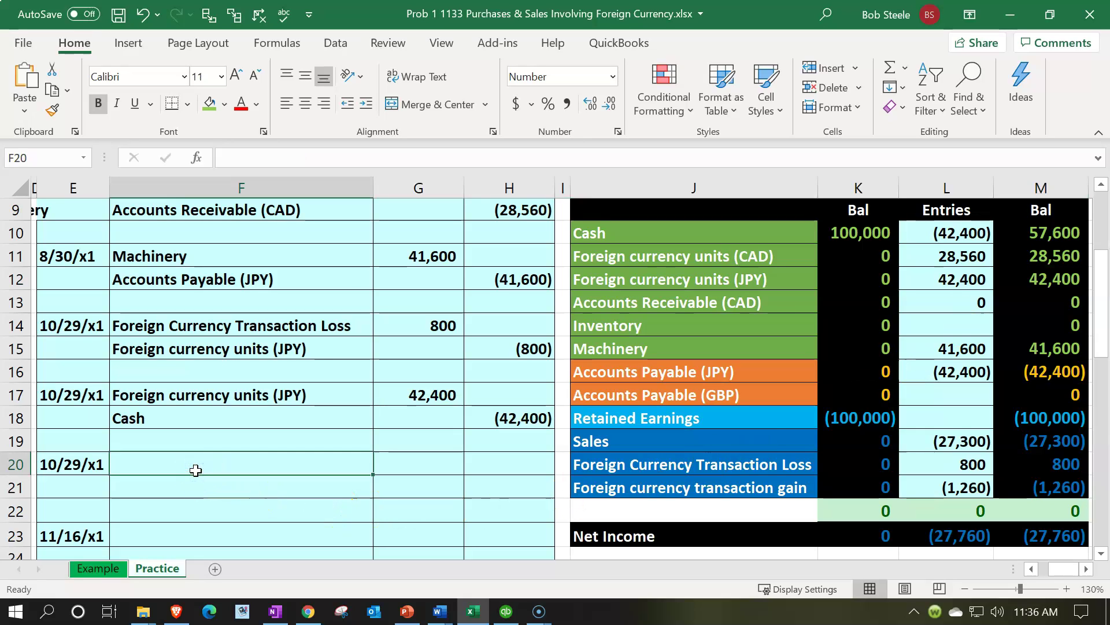
pyautogui.write('=')
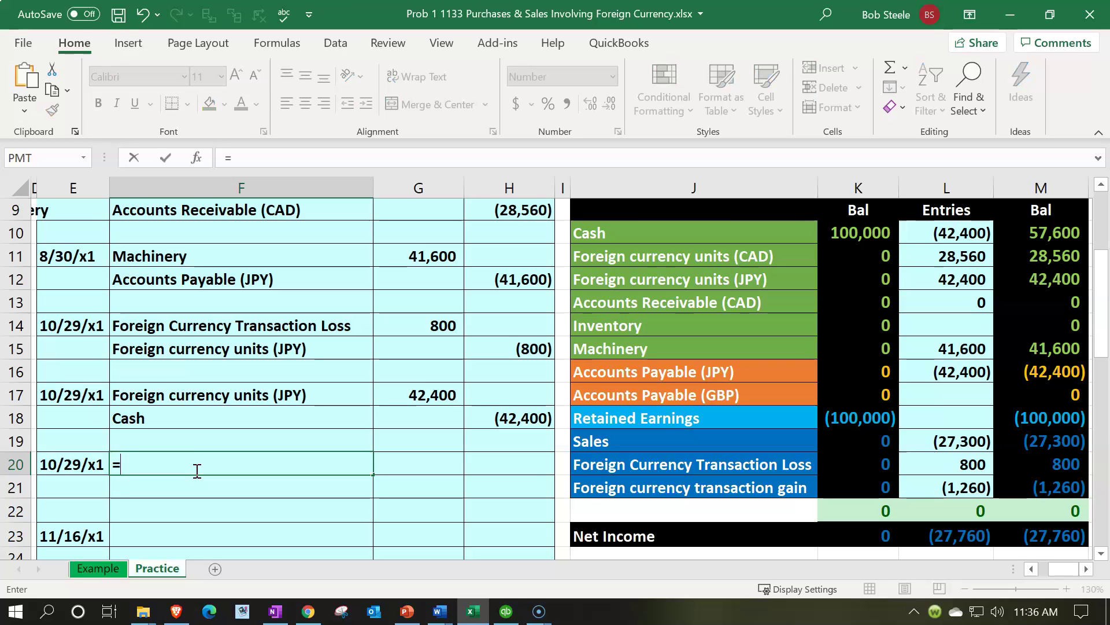
pyautogui.press('Right')
pyautogui.press('Right')
pyautogui.press('Right')
pyautogui.press('Up')
pyautogui.press('Up')
pyautogui.press('Up')
pyautogui.press('Up')
pyautogui.press('Right')
pyautogui.press('Return')
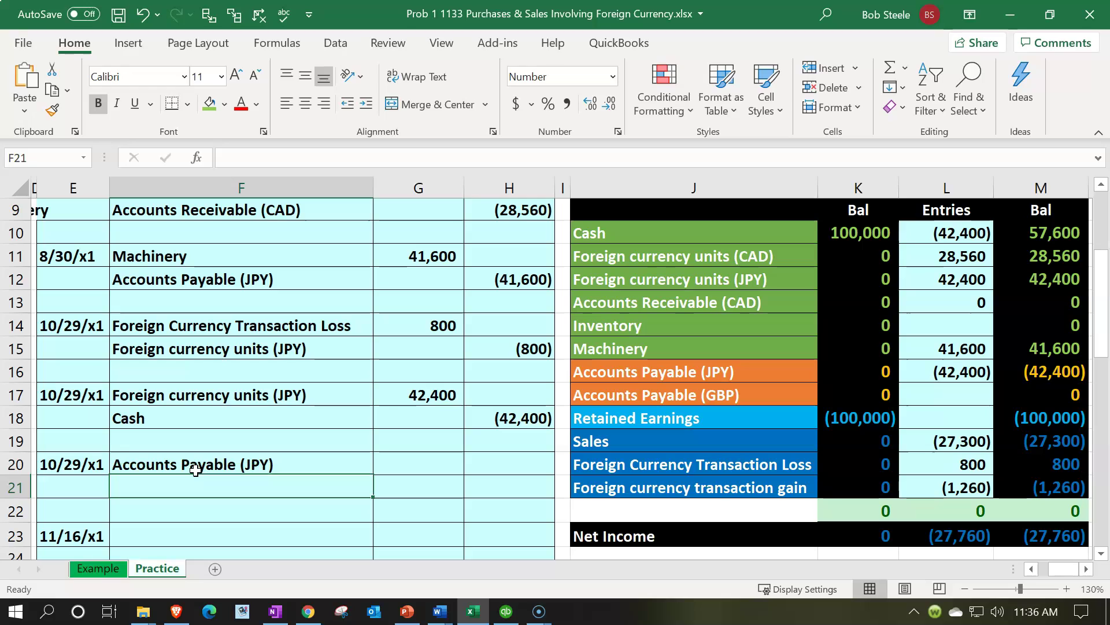
# Link the entry's second account line in F21 to the Foreign currency units (JPY) name in J12
pyautogui.write('=')
pyautogui.press('Right')
pyautogui.press('Right')
pyautogui.press('Right')
pyautogui.press('Up')
pyautogui.press('Up')
pyautogui.press('Right')
pyautogui.press('Up')
pyautogui.press('Up')
pyautogui.press('Up')
pyautogui.press('Up')
pyautogui.press('Up')
pyautogui.press('Up')
pyautogui.press('Up')
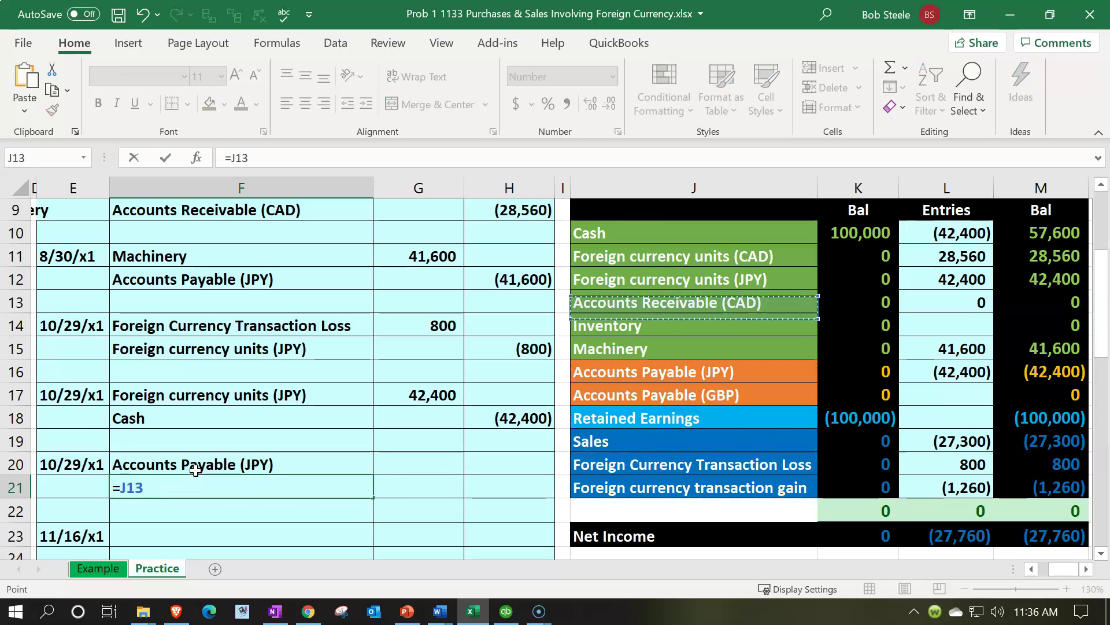
pyautogui.press('Return')
# Calculate the Accounts Payable (JPY) debit in G20 as the JPY 400,000 cost times the 10/29 spot rate, =B11*C18
pyautogui.press('Right')
pyautogui.press('Up')
pyautogui.press('Up')
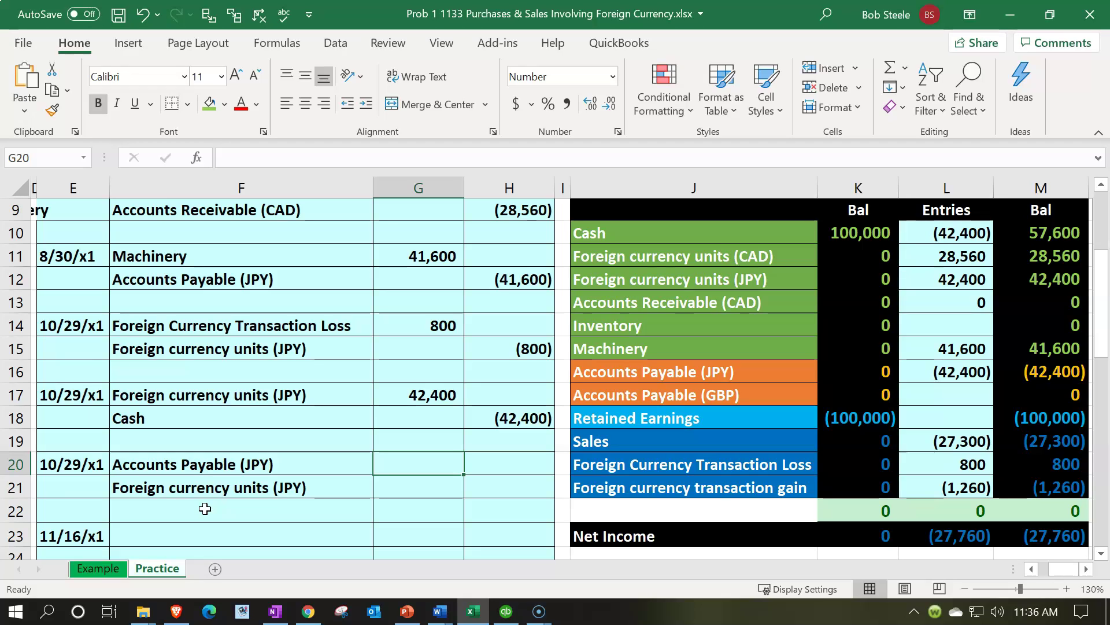
pyautogui.write('=')
pyautogui.press('Left')
pyautogui.press('Left')
pyautogui.press('Left')
pyautogui.press('Left')
pyautogui.press('Left')
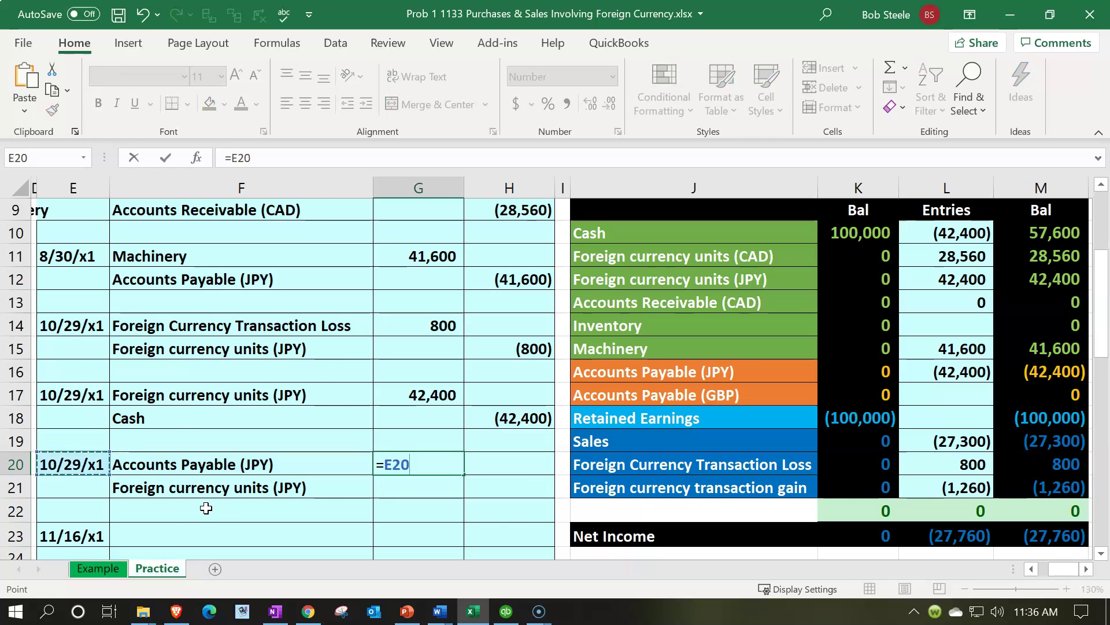
pyautogui.press('Left')
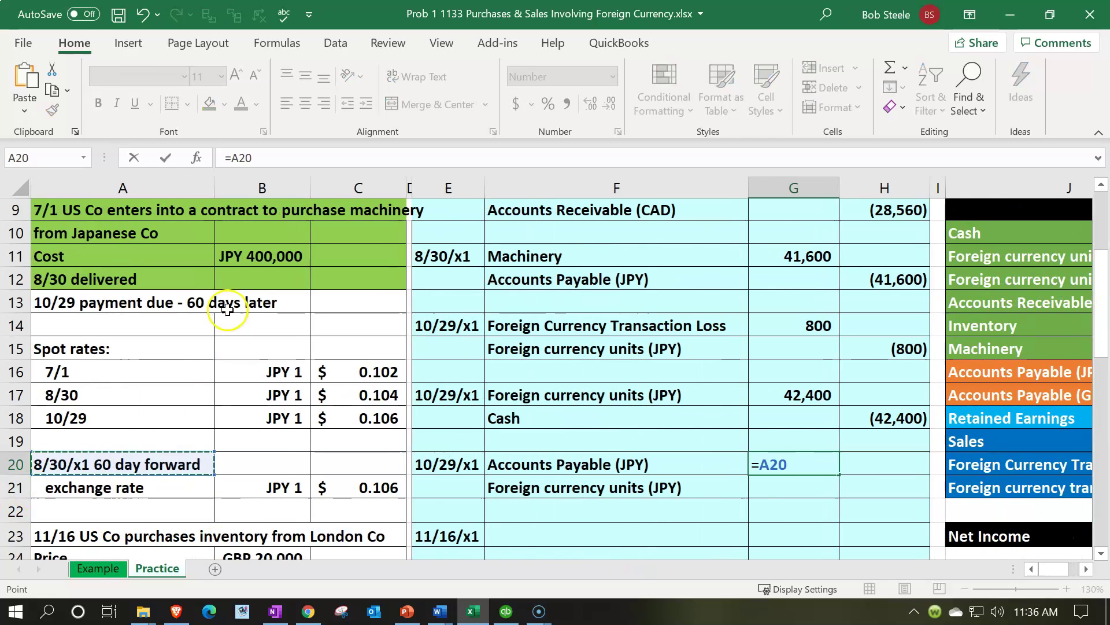
pyautogui.click(253, 255)
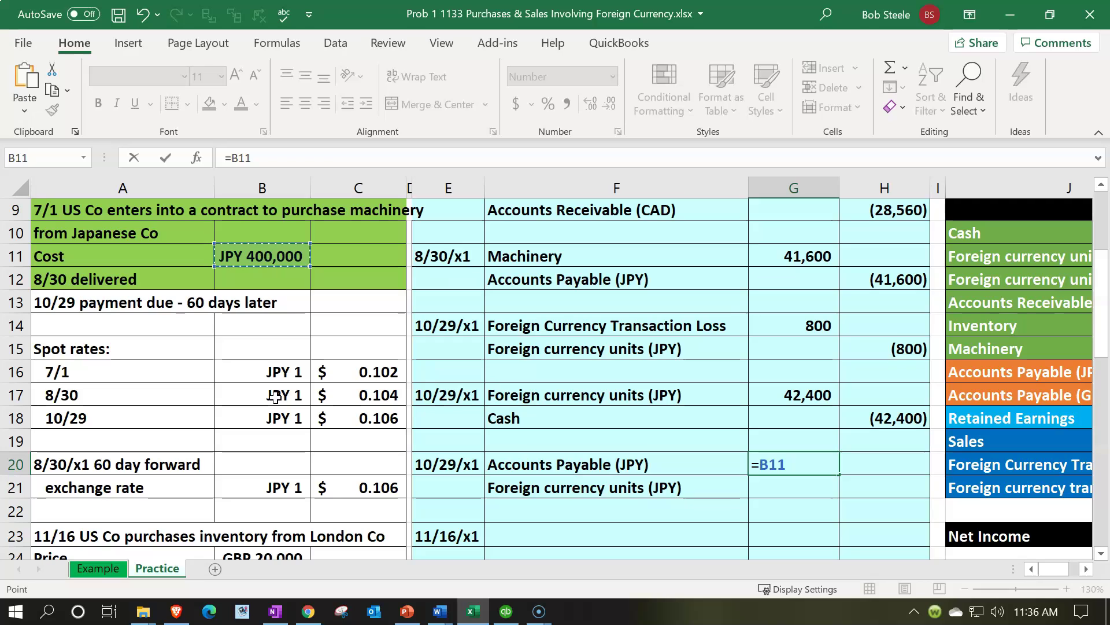
pyautogui.write('*')
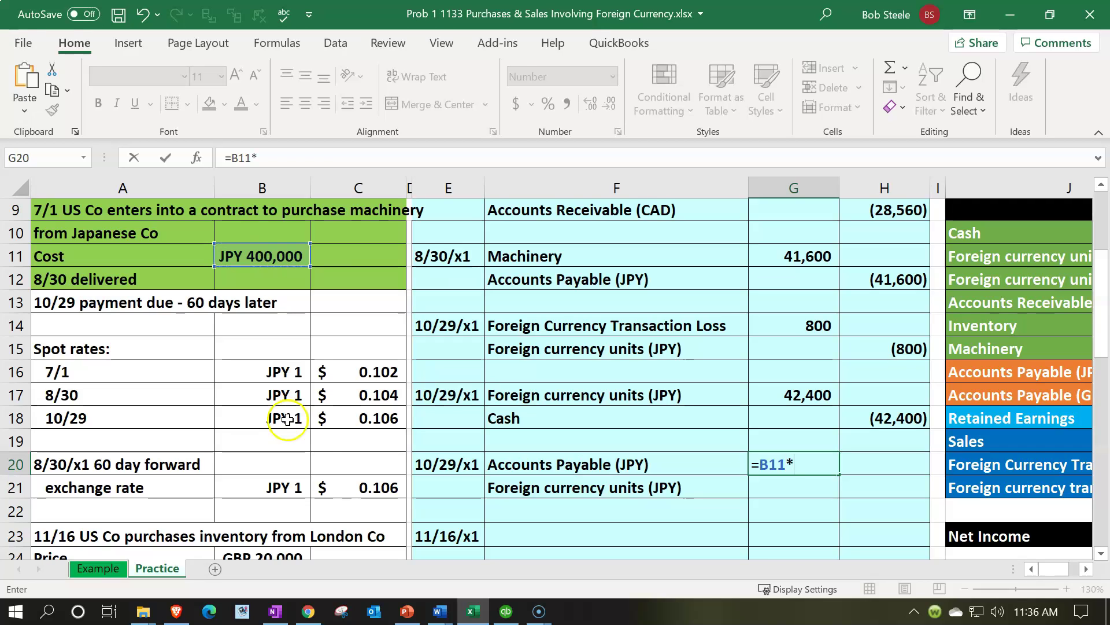
pyautogui.click(347, 420)
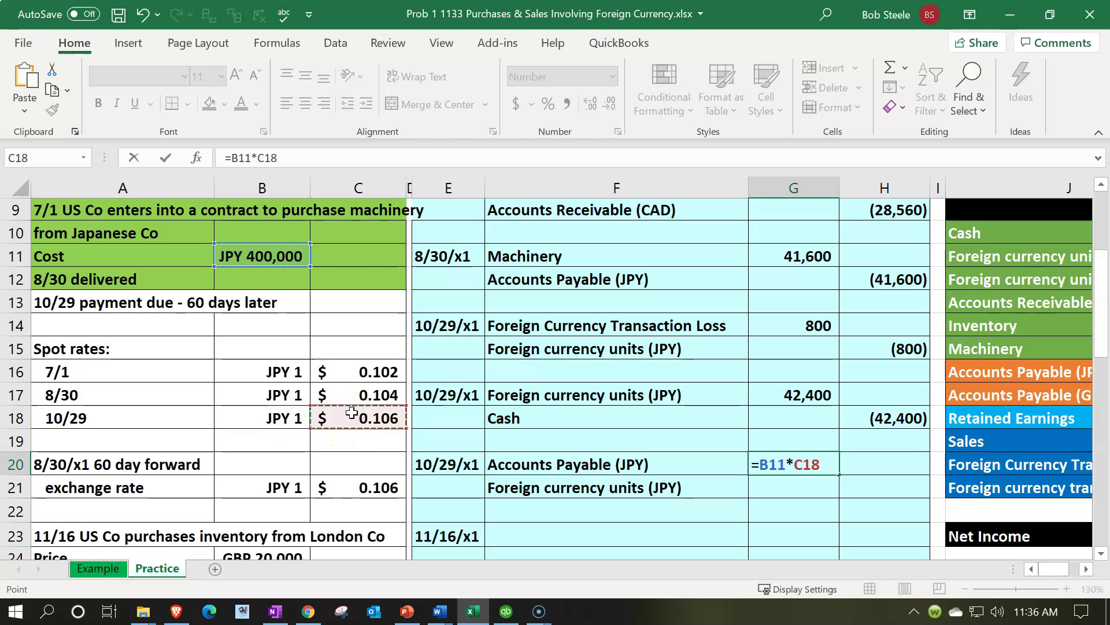
pyautogui.press('Return')
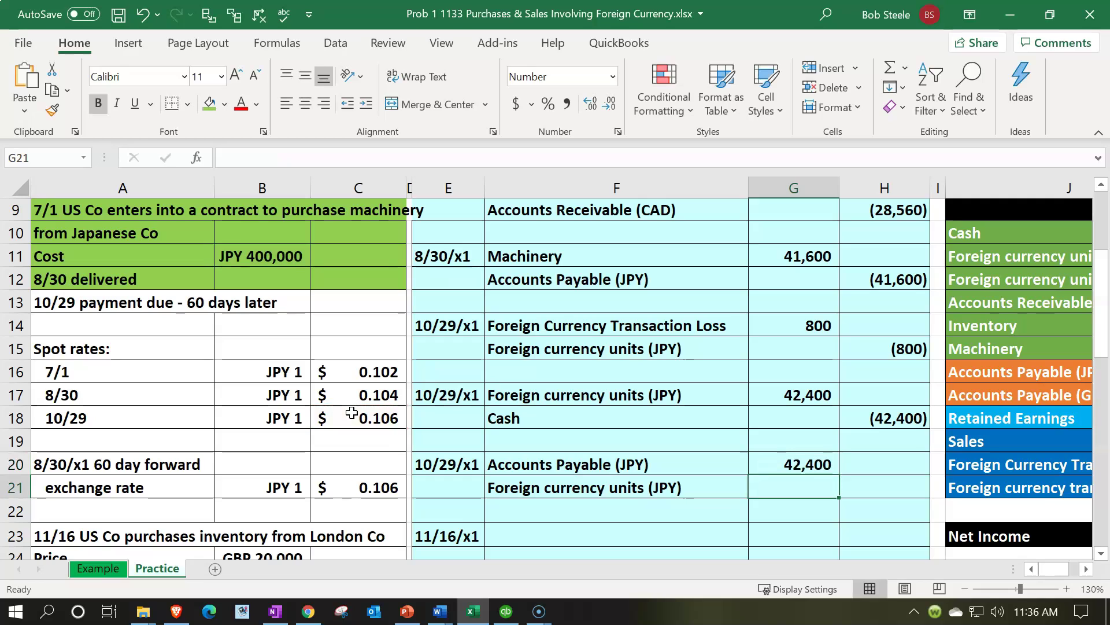
# Enter the Foreign currency units (JPY) credit in H21 as the negative of the debit in G20
pyautogui.press('Right')
pyautogui.write('=-')
pyautogui.press('Left')
pyautogui.press('Up')
pyautogui.press('Return')
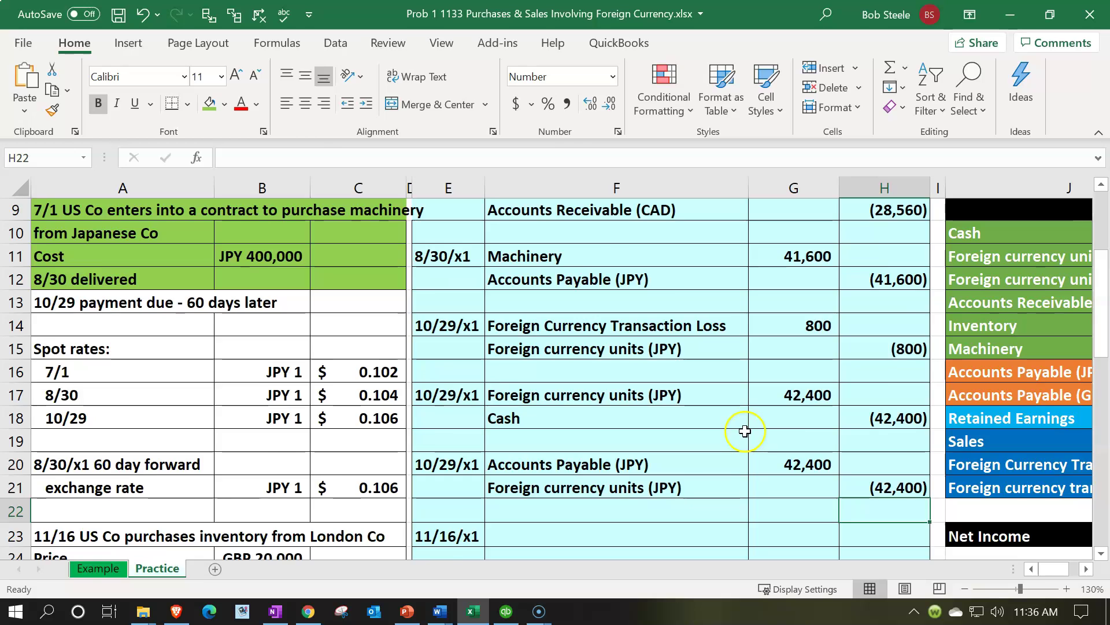
# Add the G20 payable debit to the Accounts Payable (JPY) entries formula in L16, making it =H12+H15+G20
pyautogui.scroll(-1, 764, 431)
pyautogui.click(779, 392)
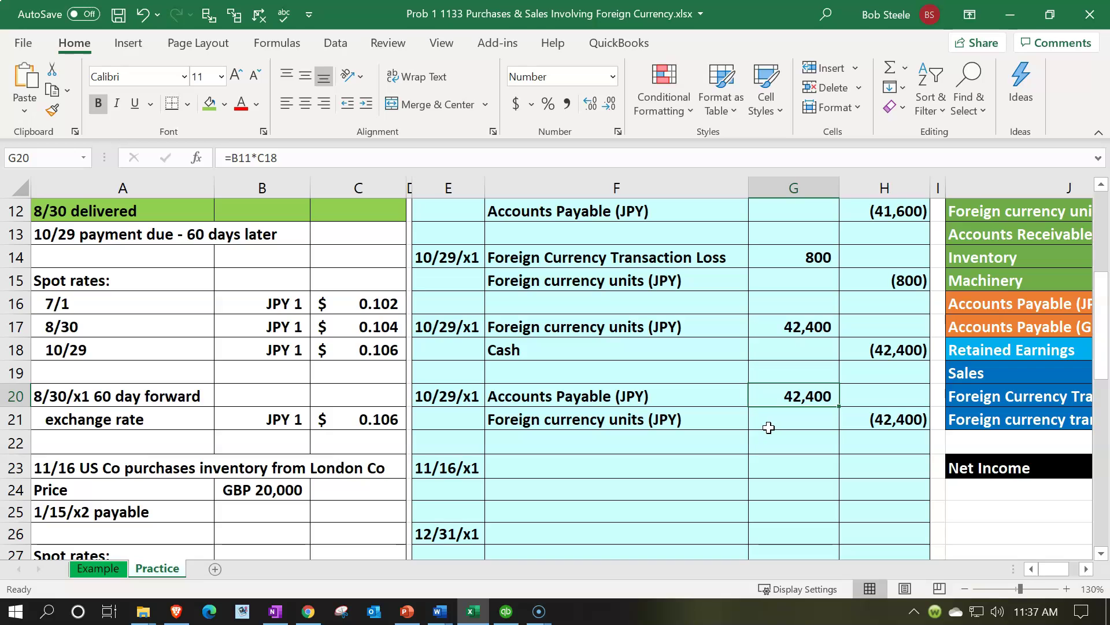
pyautogui.press('Right')
pyautogui.press('Right')
pyautogui.press('Right')
pyautogui.press('Right')
pyautogui.press('Right')
pyautogui.press('Right')
pyautogui.press('Right')
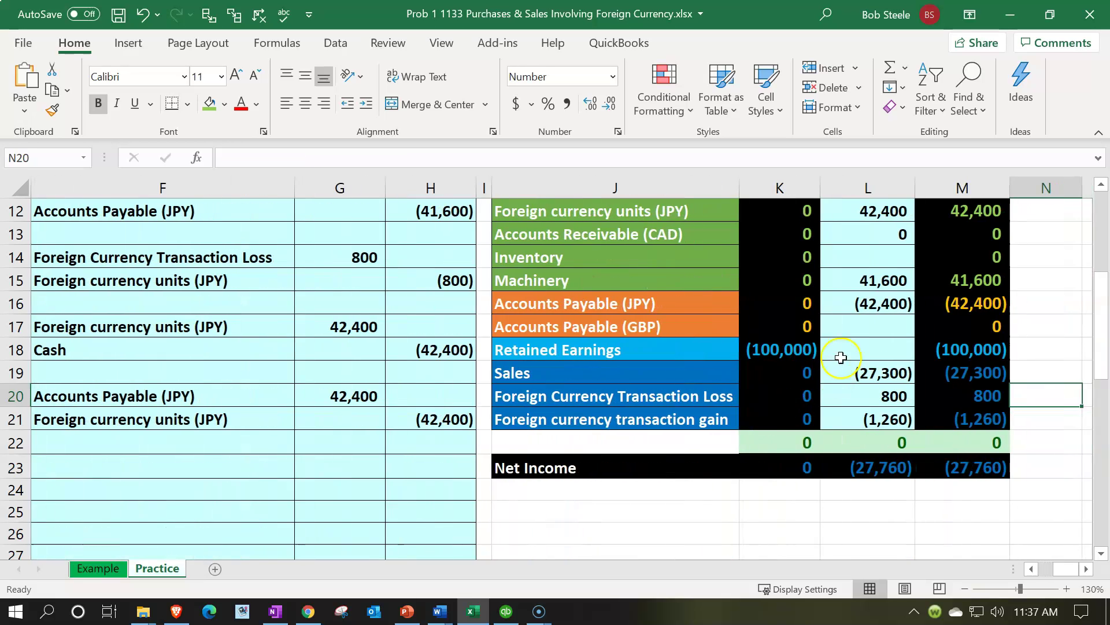
pyautogui.doubleClick(906, 304)
pyautogui.write('+')
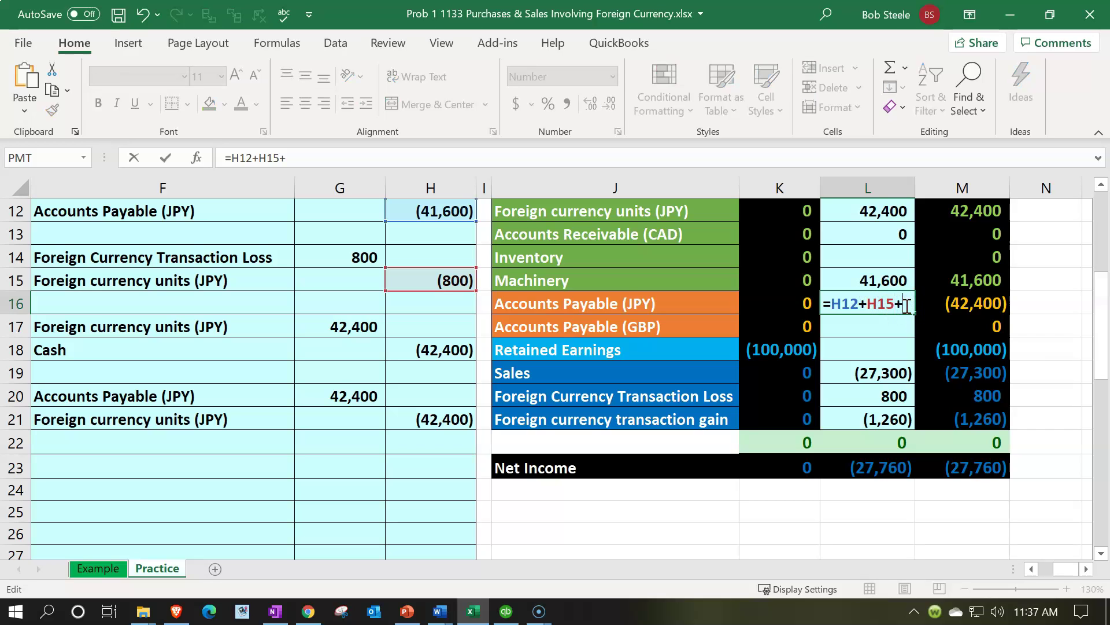
pyautogui.click(350, 389)
pyautogui.press('Return')
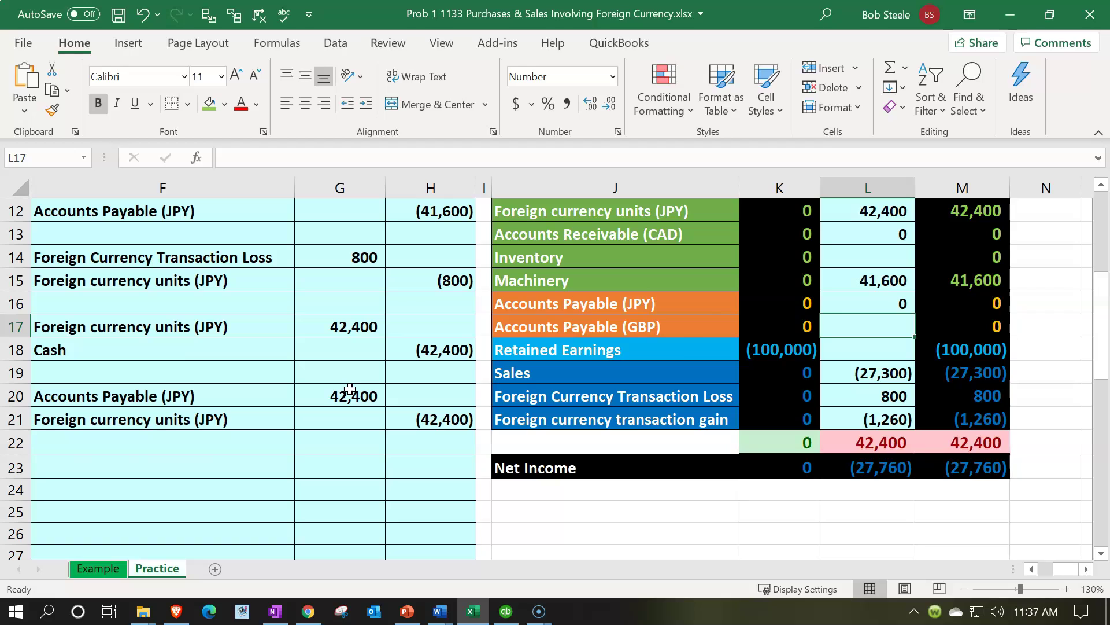
# Add the H21 credit to the Foreign currency units (JPY) entries formula in L12, making it =G17+H21
pyautogui.scroll(1, 891, 284)
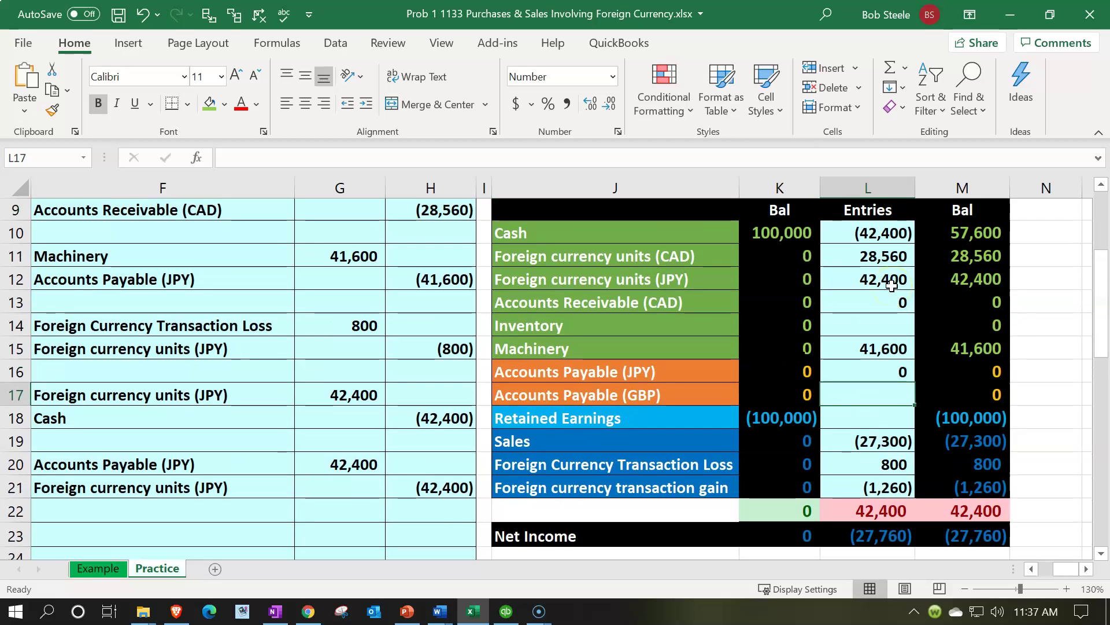
pyautogui.doubleClick(891, 283)
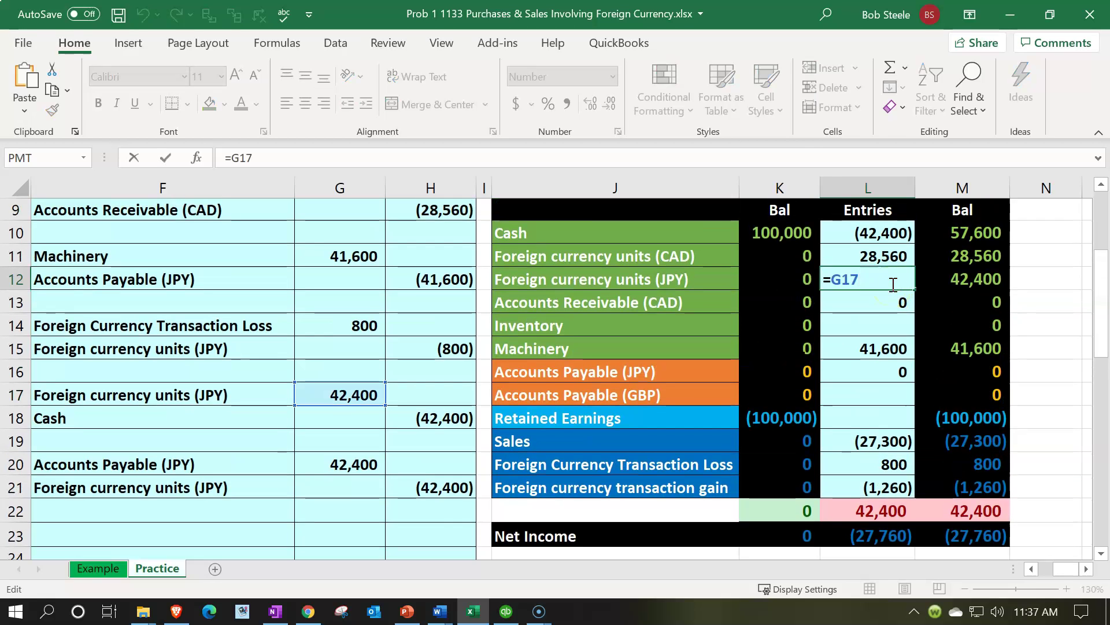
pyautogui.write('+')
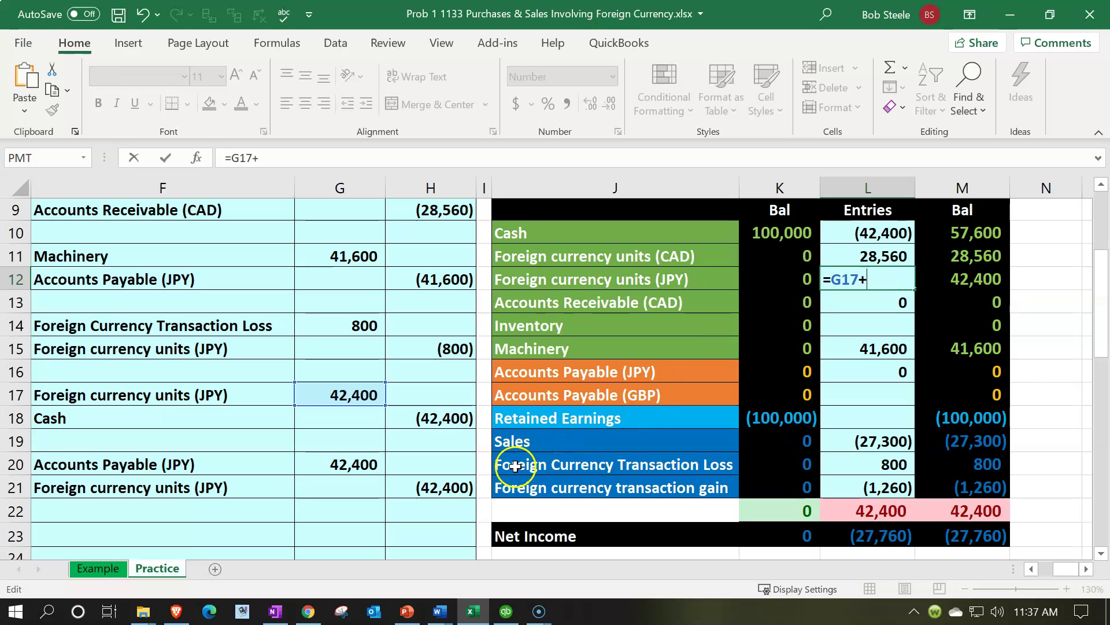
pyautogui.click(434, 491)
pyautogui.press('Return')
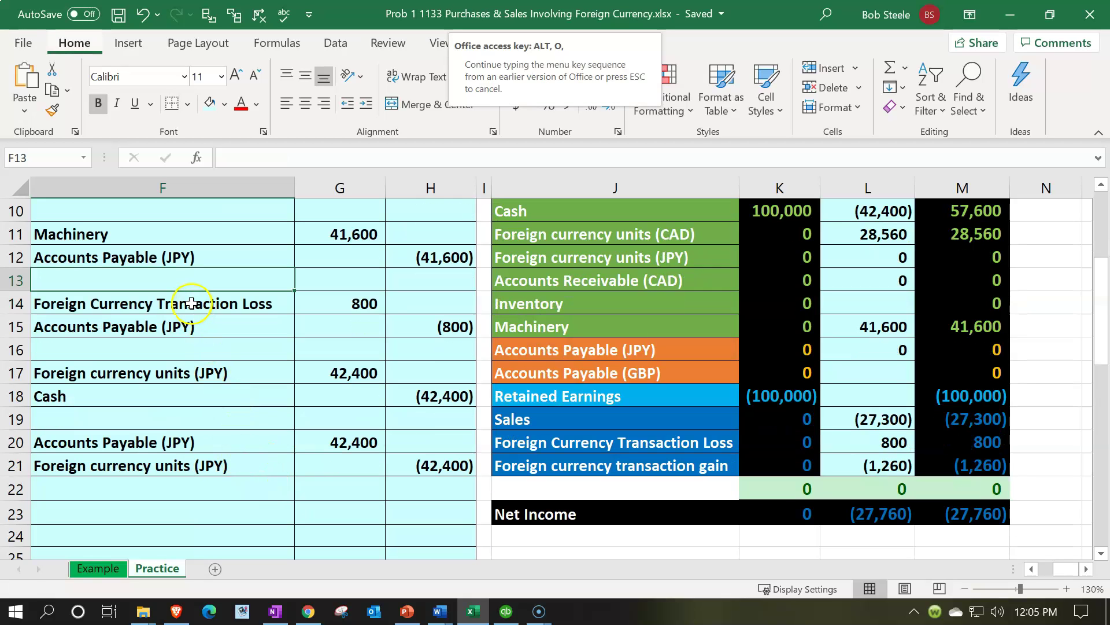
# Fill the foreign currency transaction loss entry in F14:H15 with light green
pyautogui.moveTo(186, 303); pyautogui.dragTo(413, 316)
pyautogui.rightClick(412, 315)
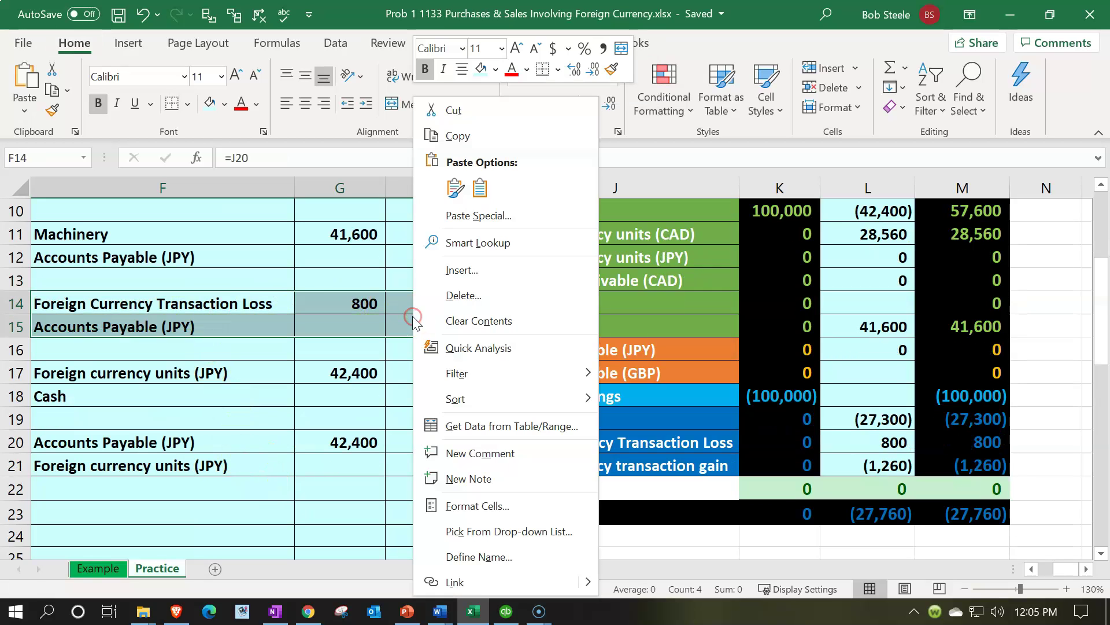
pyautogui.click(78, 41)
pyautogui.click(495, 69)
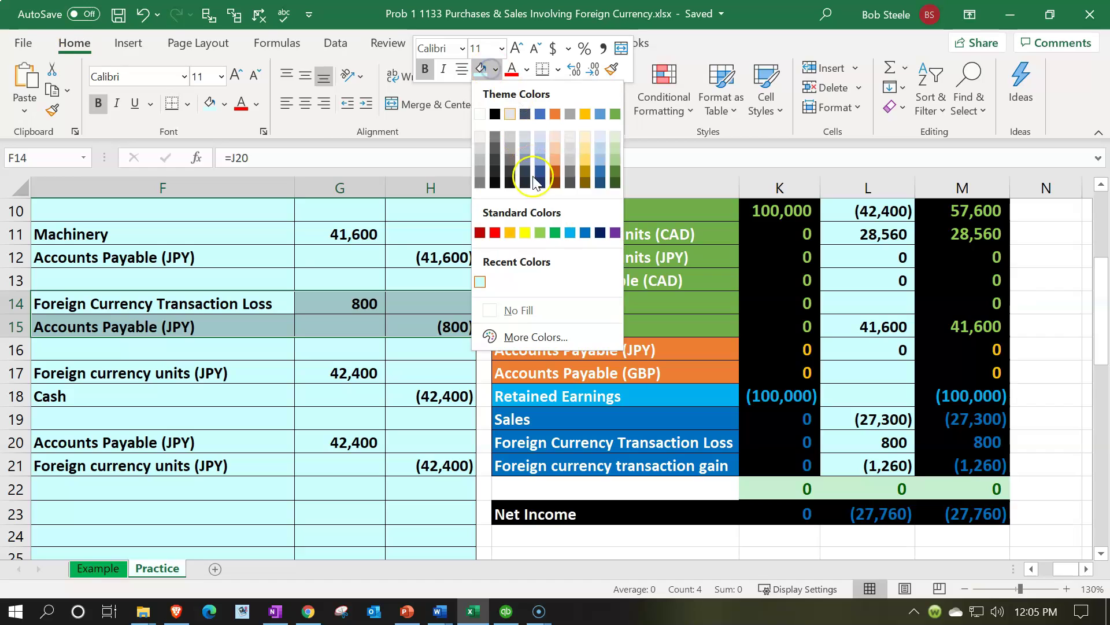
pyautogui.click(544, 234)
# Fill the Accounts Payable (JPY) payment entry in F20:H21 with the same light green
pyautogui.moveTo(173, 443); pyautogui.dragTo(416, 461)
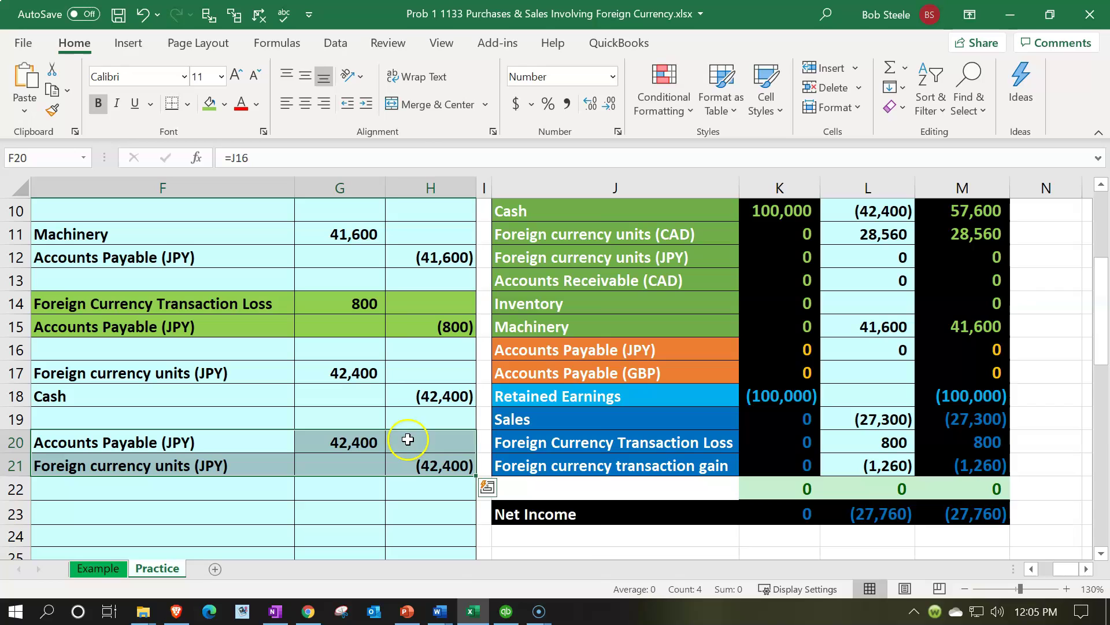
pyautogui.rightClick(410, 450)
pyautogui.click(478, 68)
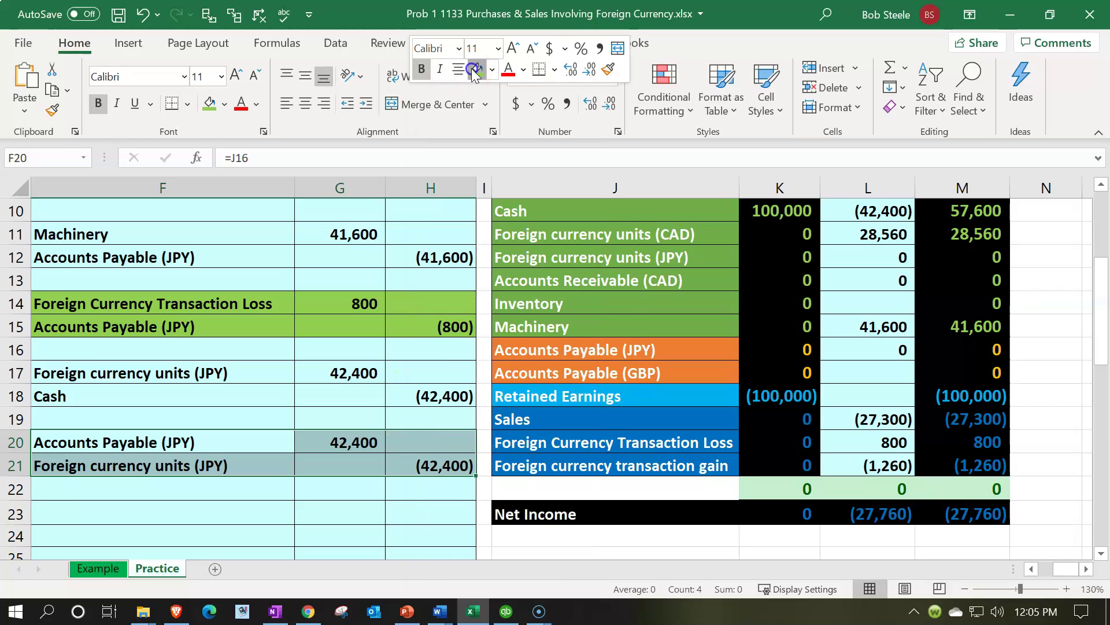
# Compare the loss entry in F14:H15 with the payment entry in F20:H21, checking the net of H15 and G20 and glancing at QuickBooks
pyautogui.click(431, 335)
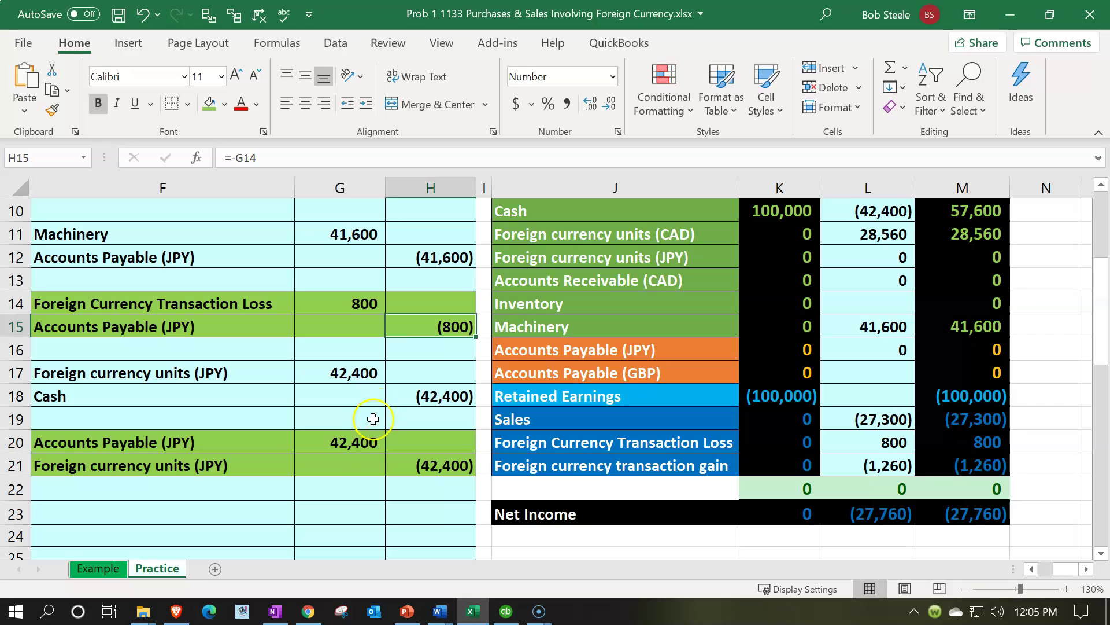
pyautogui.keyDown('ctrl'); pyautogui.click(358, 442); pyautogui.keyUp('ctrl')
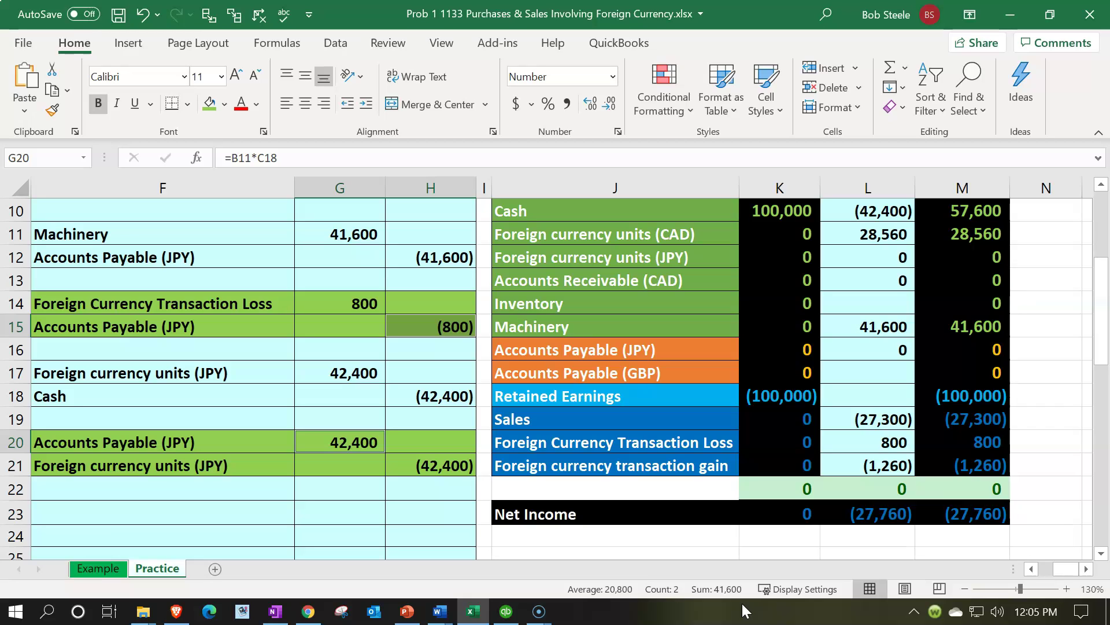
pyautogui.click(542, 557)
pyautogui.click(506, 612)
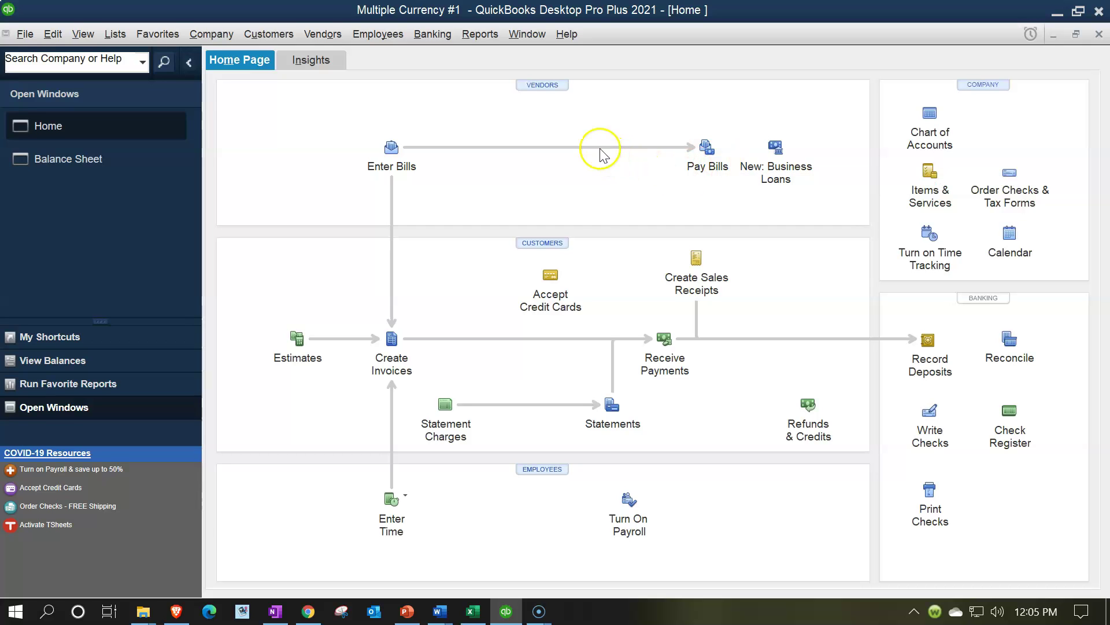
pyautogui.click(512, 610)
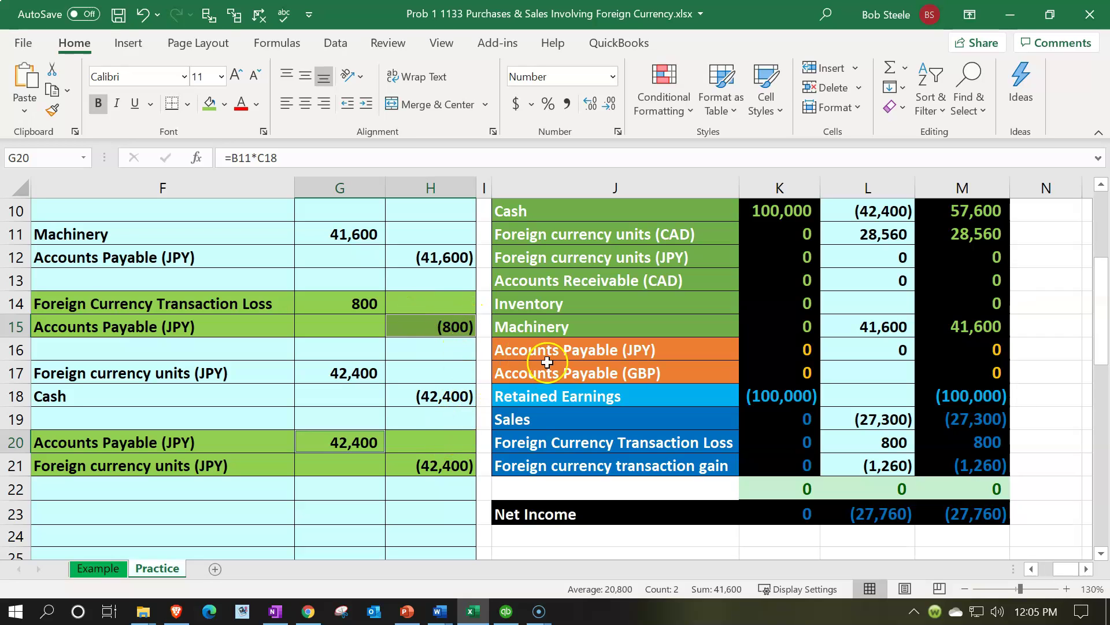
pyautogui.click(273, 382)
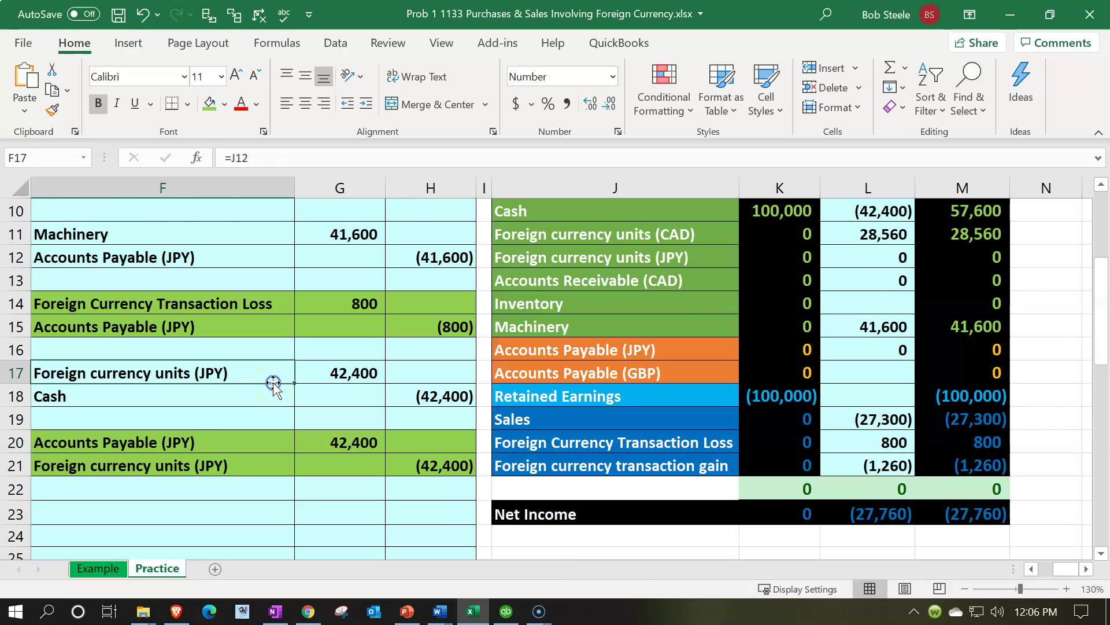
pyautogui.scroll(2, 273, 384)
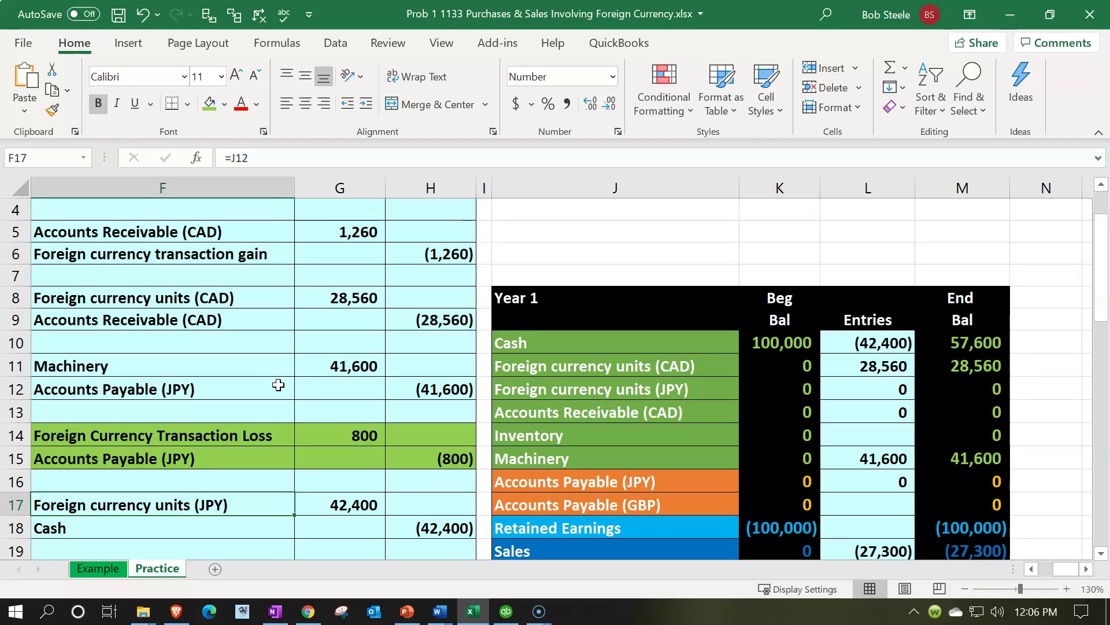
pyautogui.scroll(-1, 278, 385)
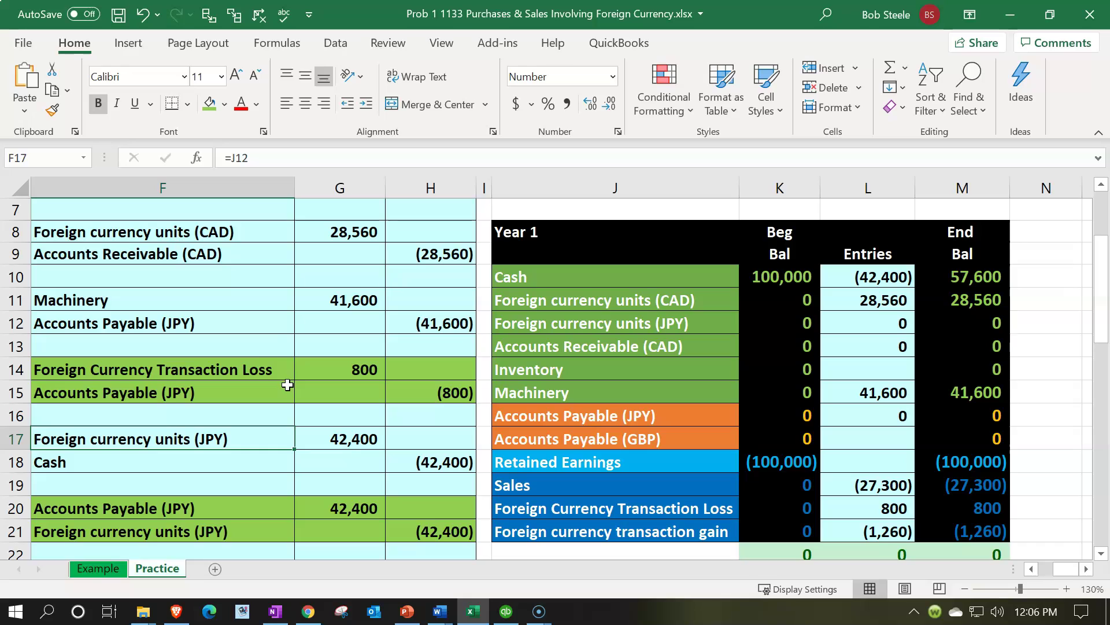
pyautogui.moveTo(268, 364); pyautogui.dragTo(396, 381)
pyautogui.moveTo(254, 506); pyautogui.dragTo(392, 529)
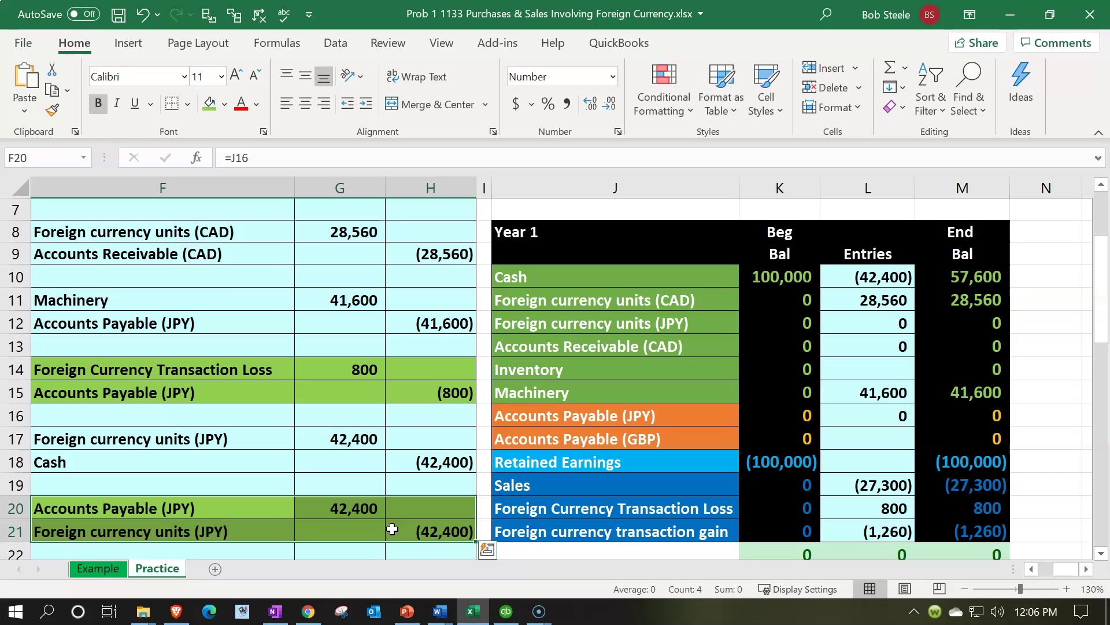
pyautogui.moveTo(261, 366); pyautogui.dragTo(403, 385)
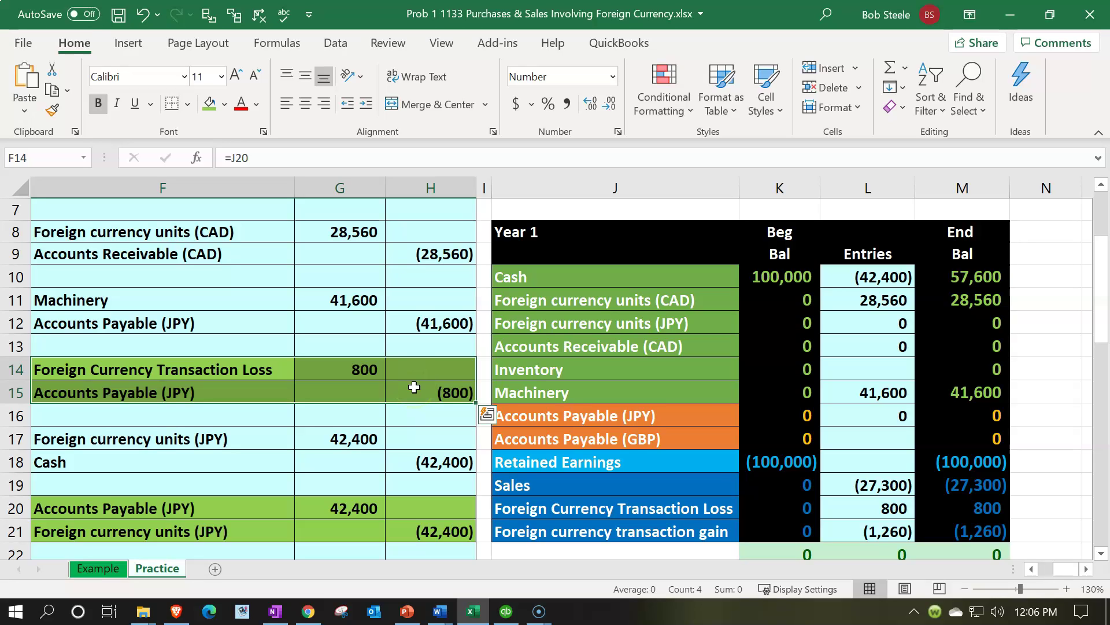
# Switch to QuickBooks and check the Japanese Yen exchange rate for 10/29/2021 in the currency list
pyautogui.click(506, 611)
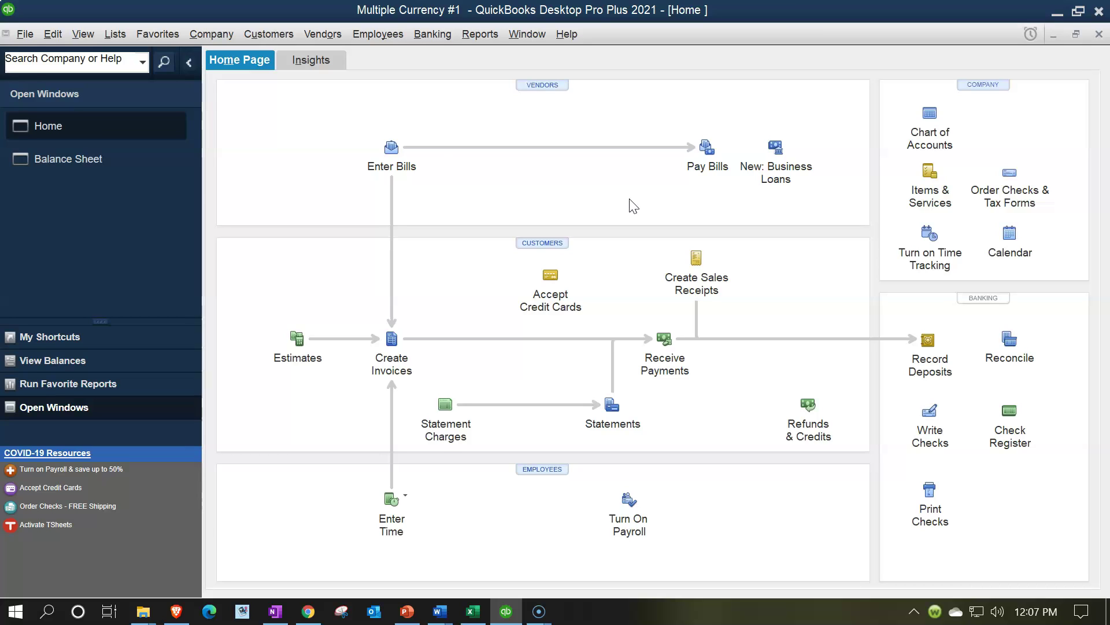
pyautogui.click(322, 34)
pyautogui.click(565, 178)
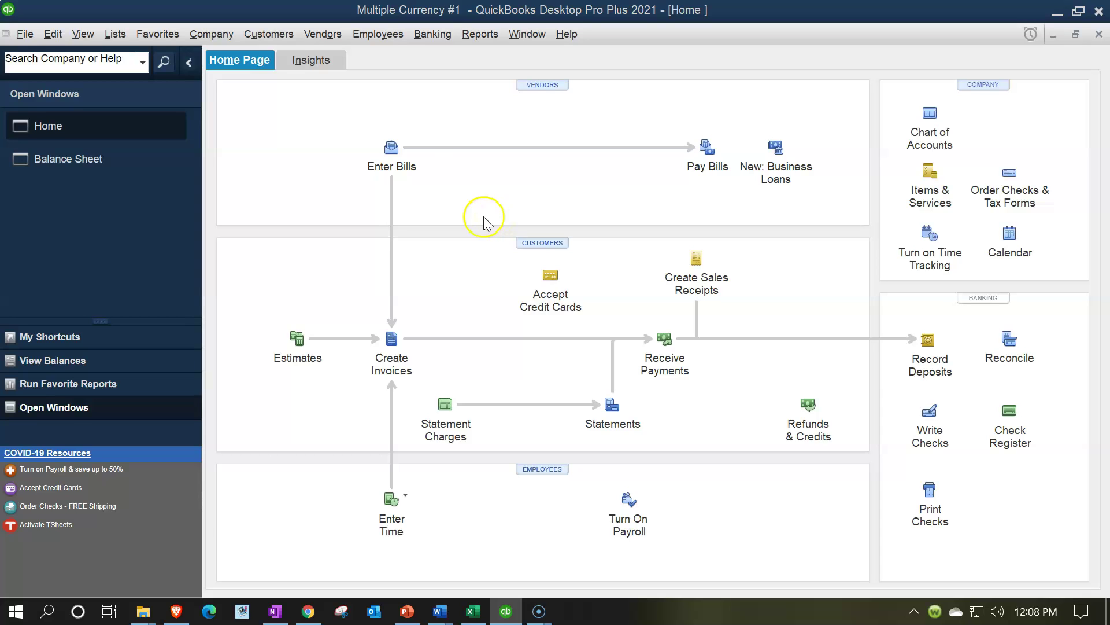
pyautogui.click(106, 36)
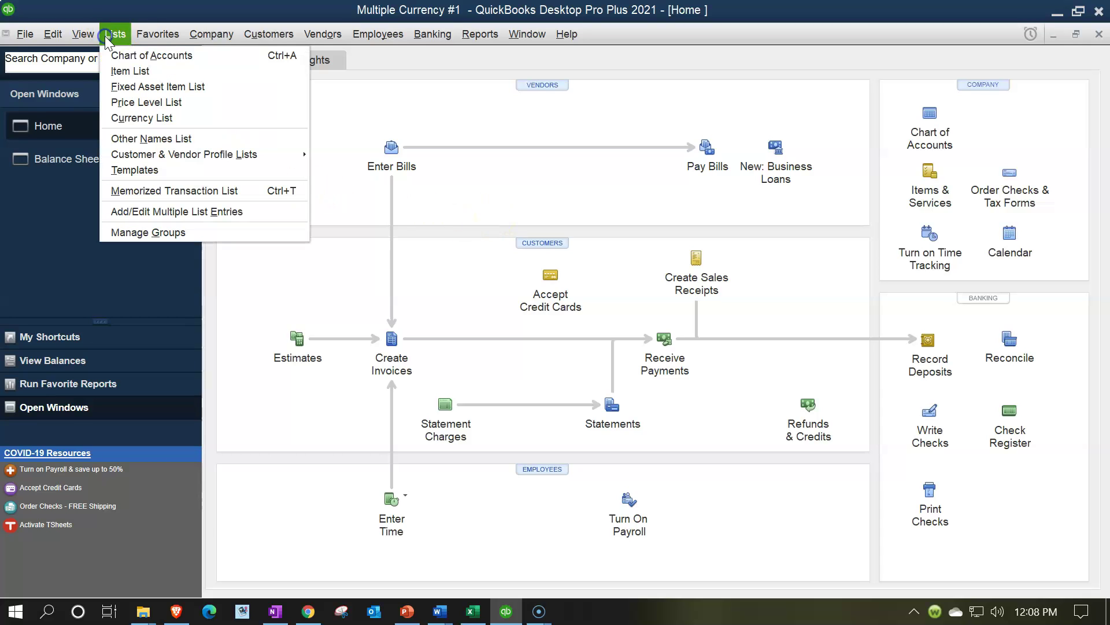
pyautogui.click(124, 117)
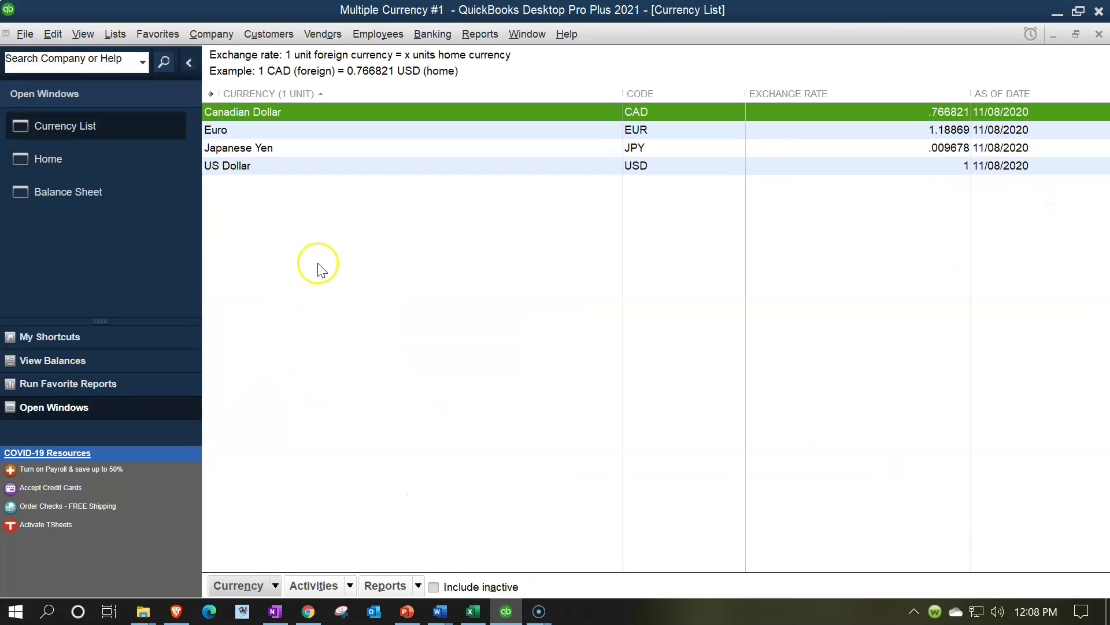
pyautogui.click(279, 151)
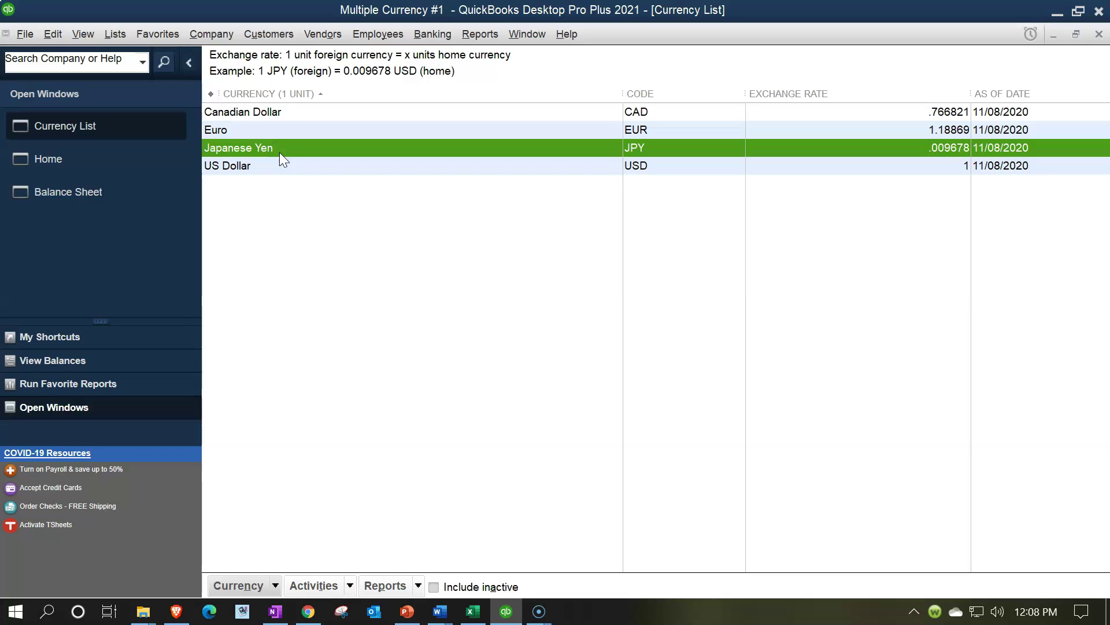
pyautogui.click(349, 587)
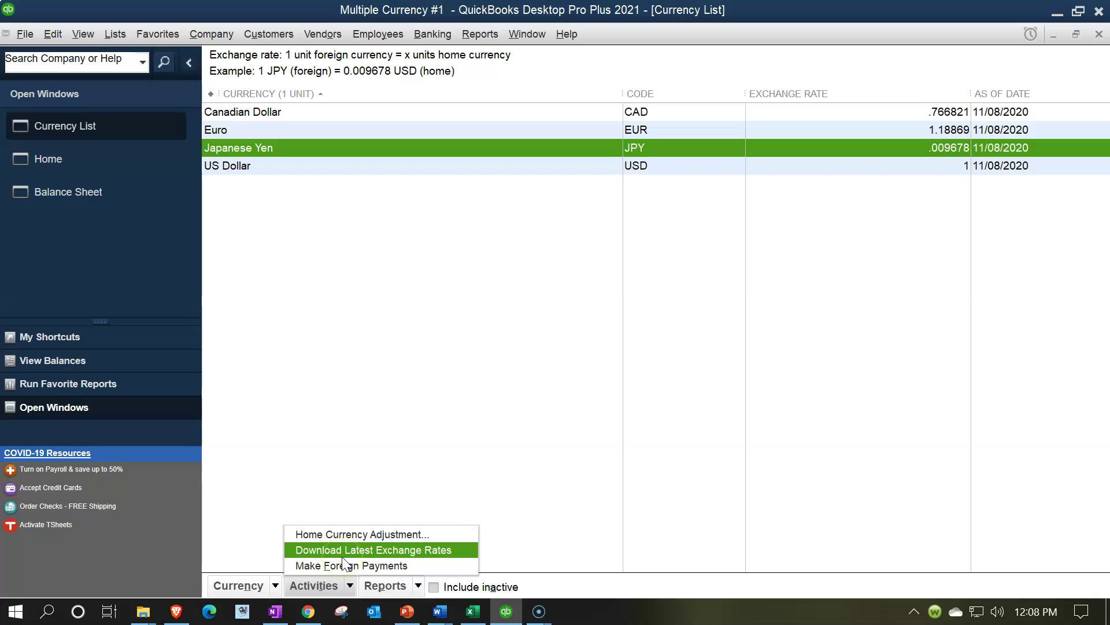
pyautogui.click(372, 365)
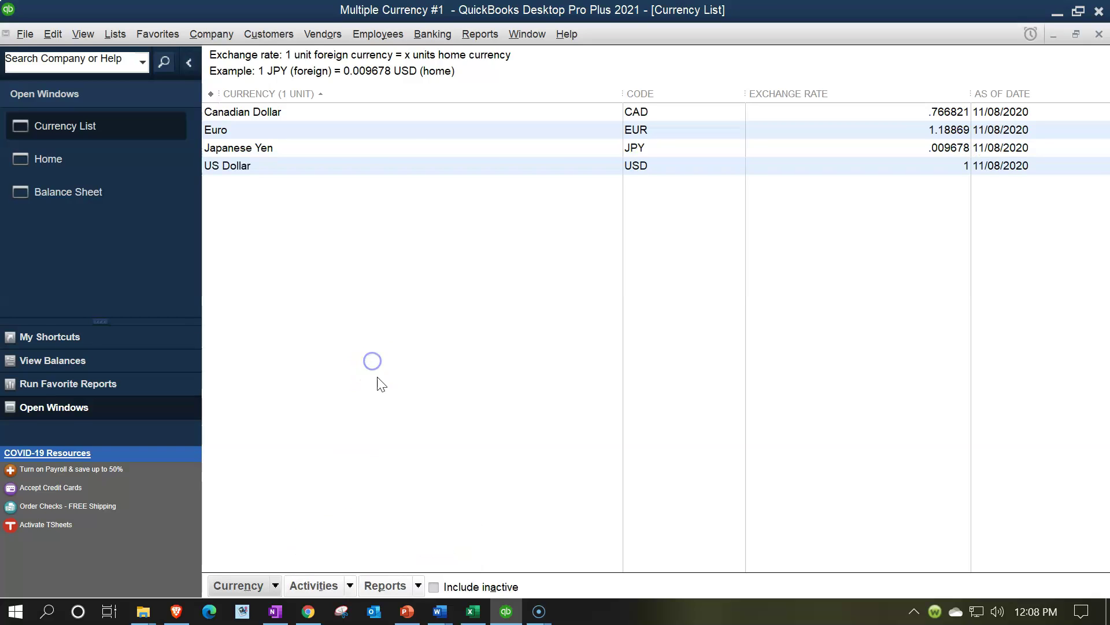
pyautogui.doubleClick(397, 148)
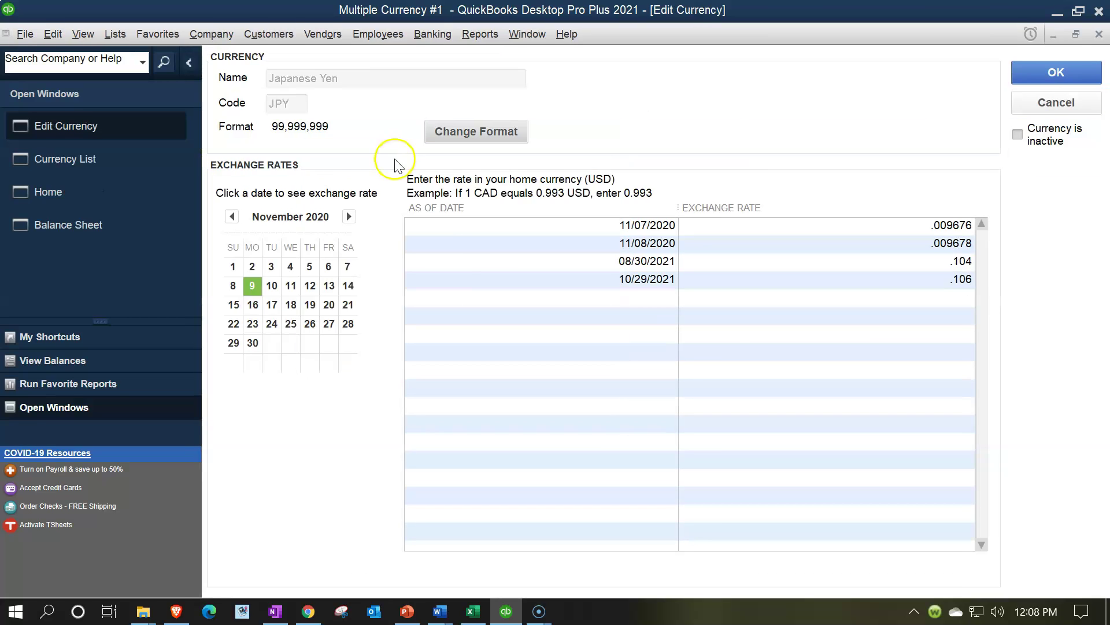
pyautogui.click(589, 285)
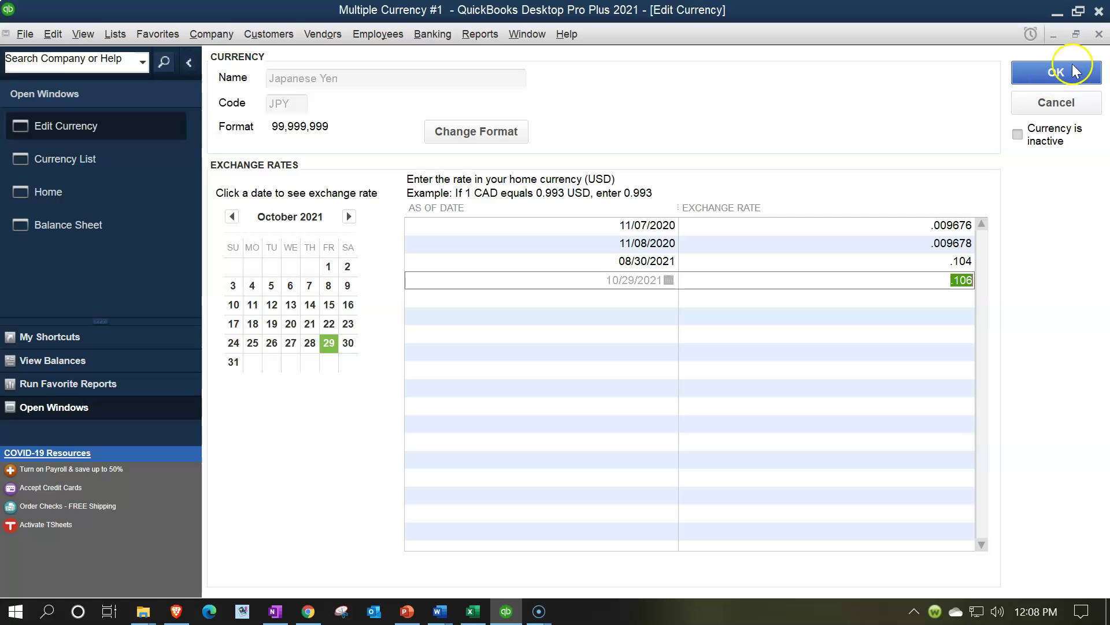
pyautogui.click(1098, 35)
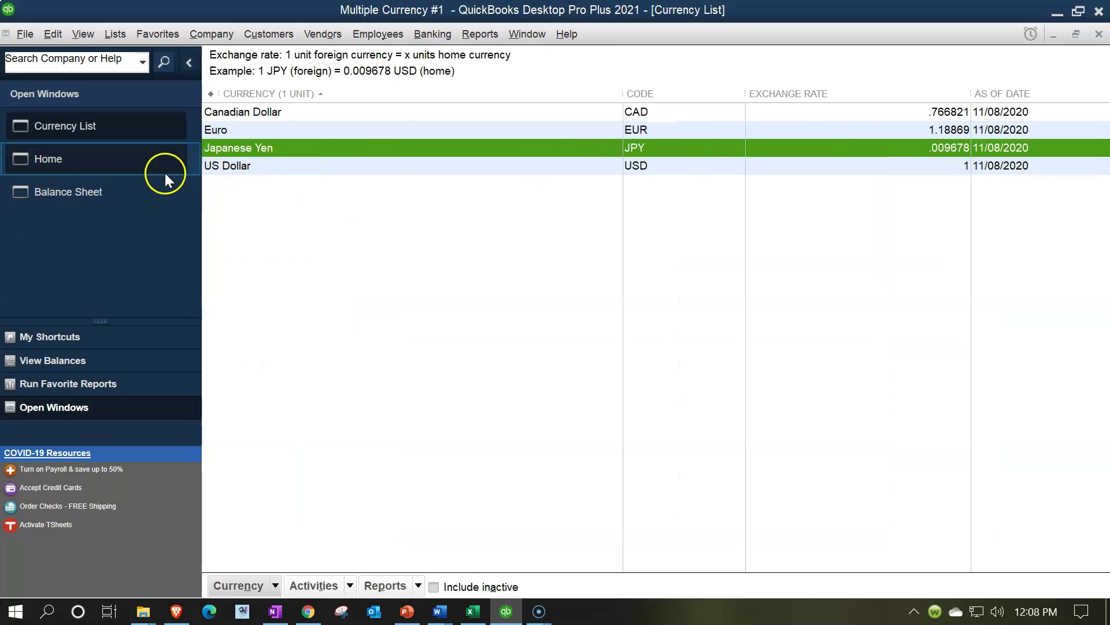
# Start paying bills from the home page and list the bills for the Accounts Payable (JPY) account
pyautogui.click(109, 167)
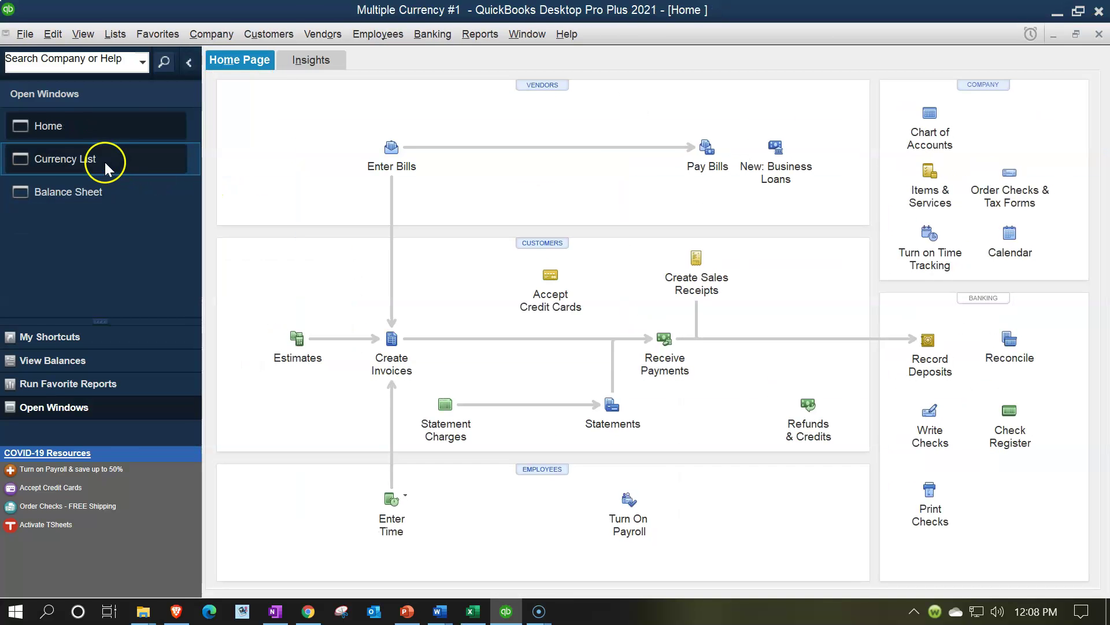
pyautogui.click(713, 153)
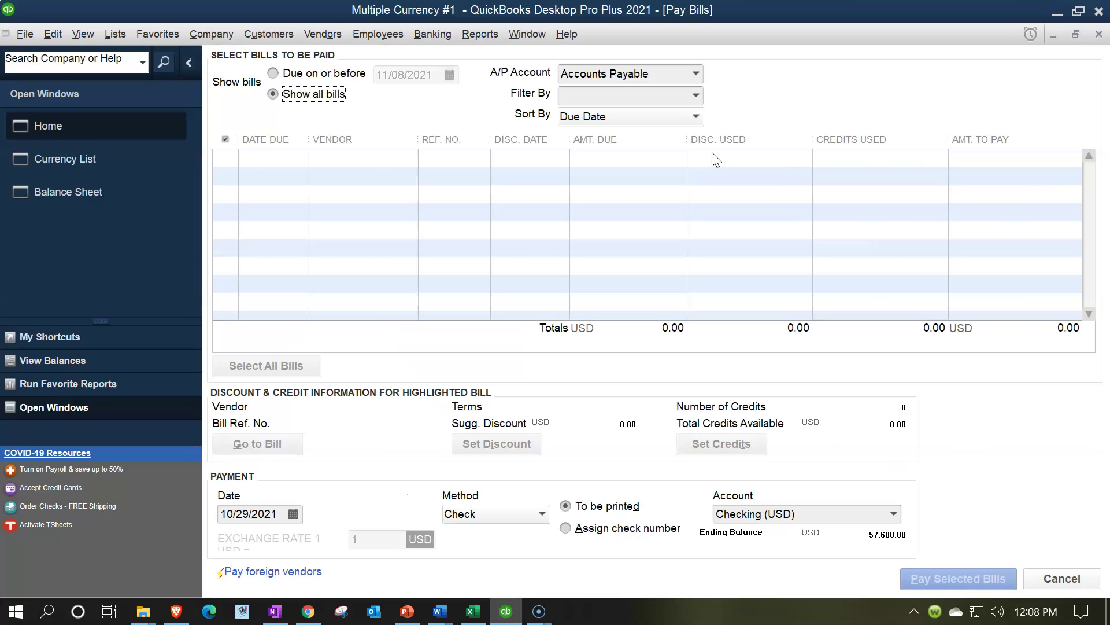
pyautogui.click(696, 73)
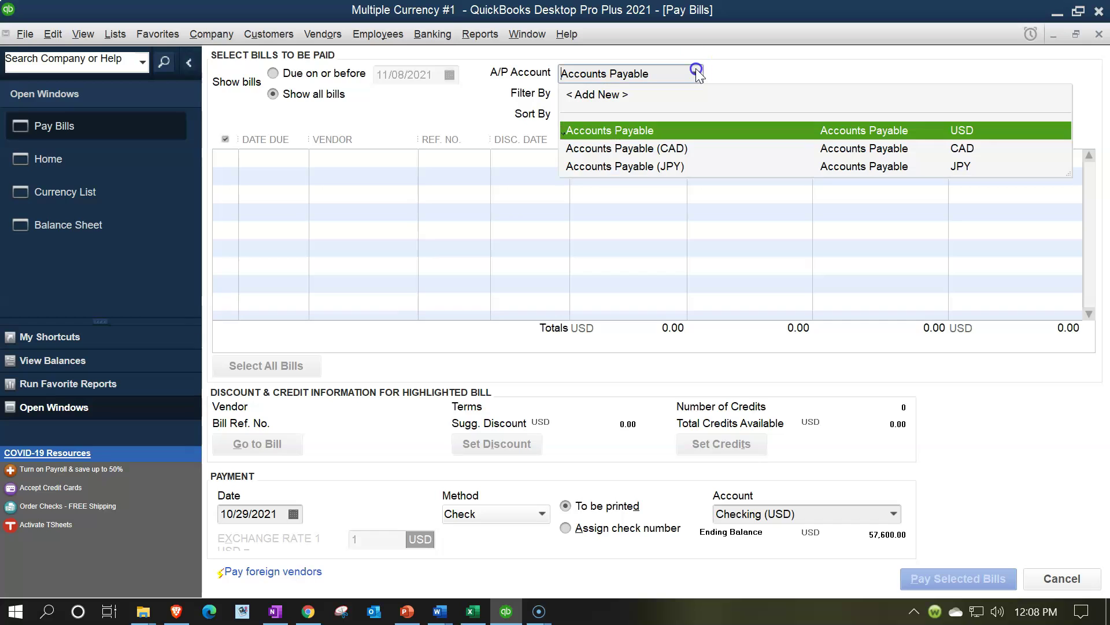
pyautogui.click(663, 167)
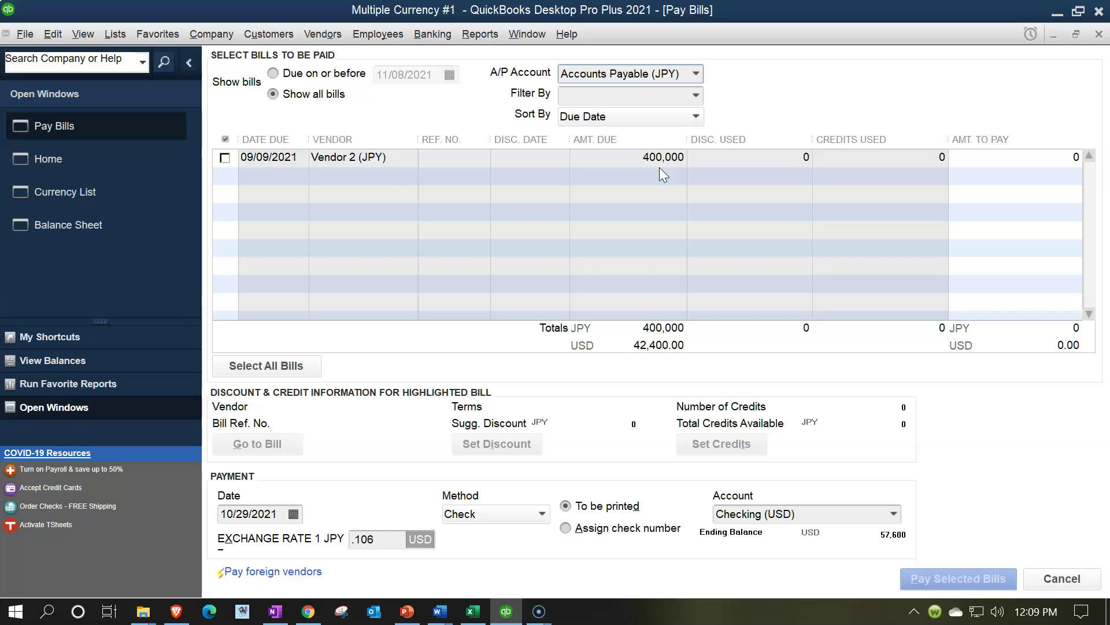
# Select the 400,000 bill of Vendor 2 (JPY) for payment and compare it with the payment entry in the Excel worksheet
pyautogui.click(224, 156)
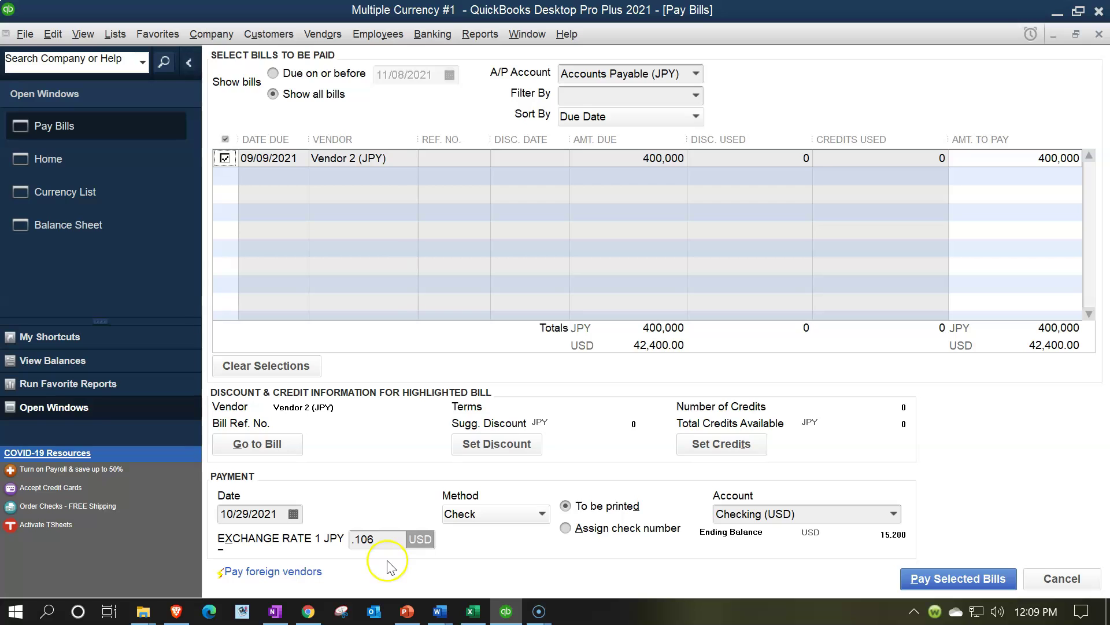
pyautogui.click(474, 613)
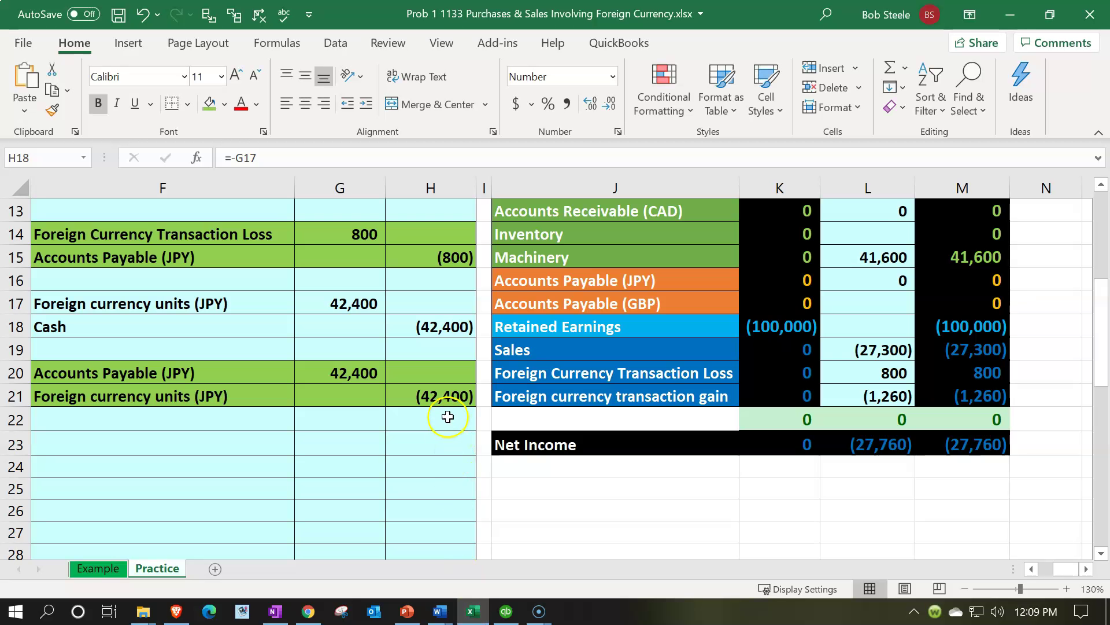
pyautogui.click(475, 617)
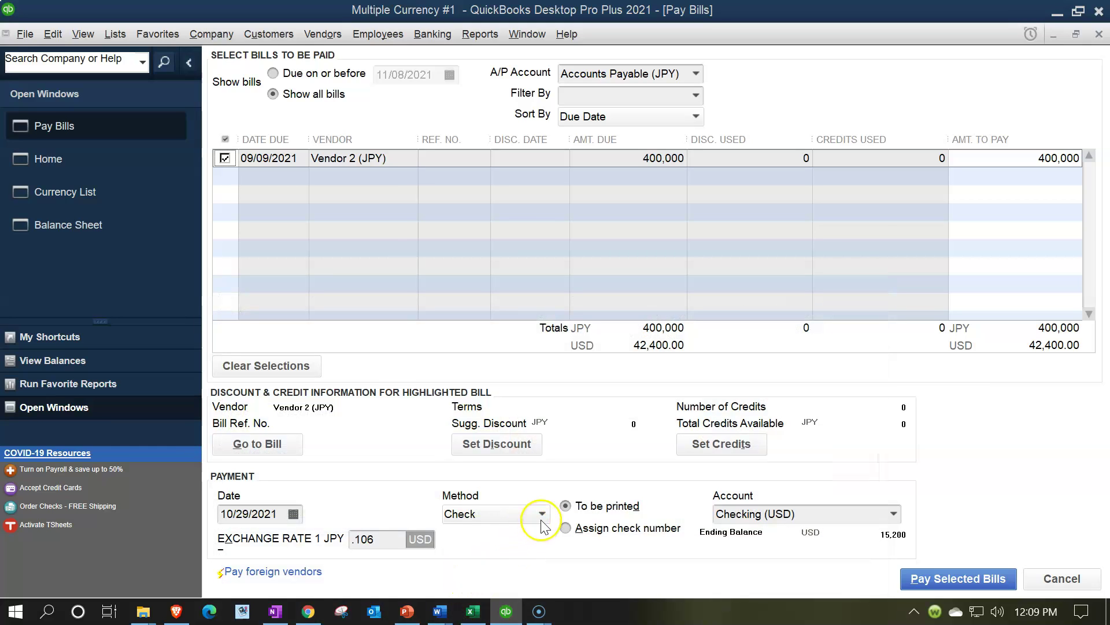
# Set the payment to use an assigned check number and the Checking (JPY) account, dismissing the default account notice
pyautogui.click(565, 529)
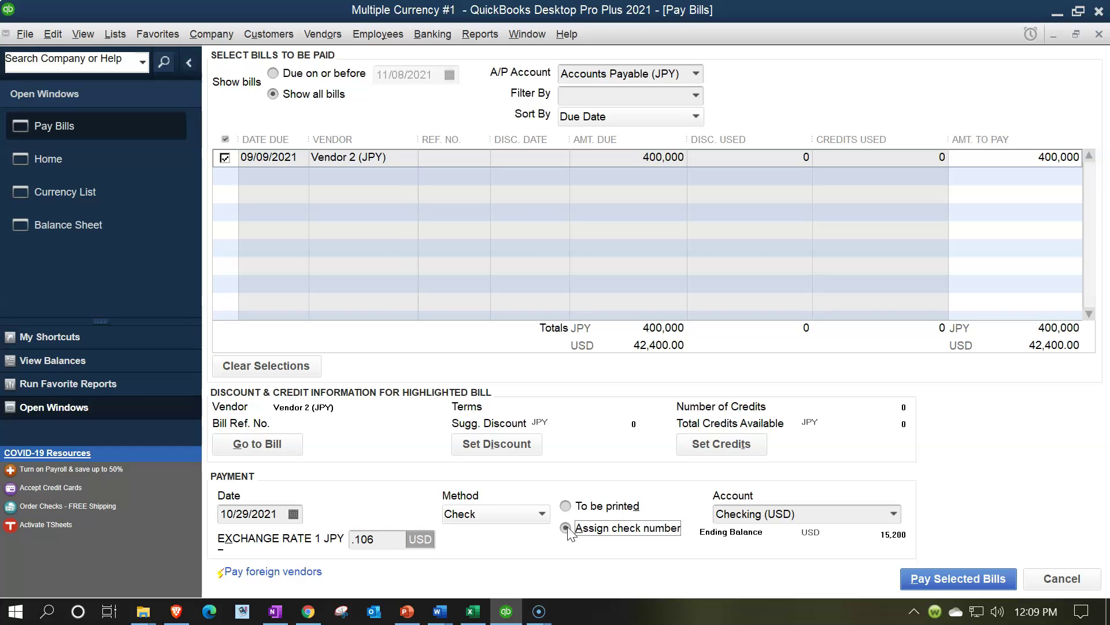
pyautogui.click(895, 513)
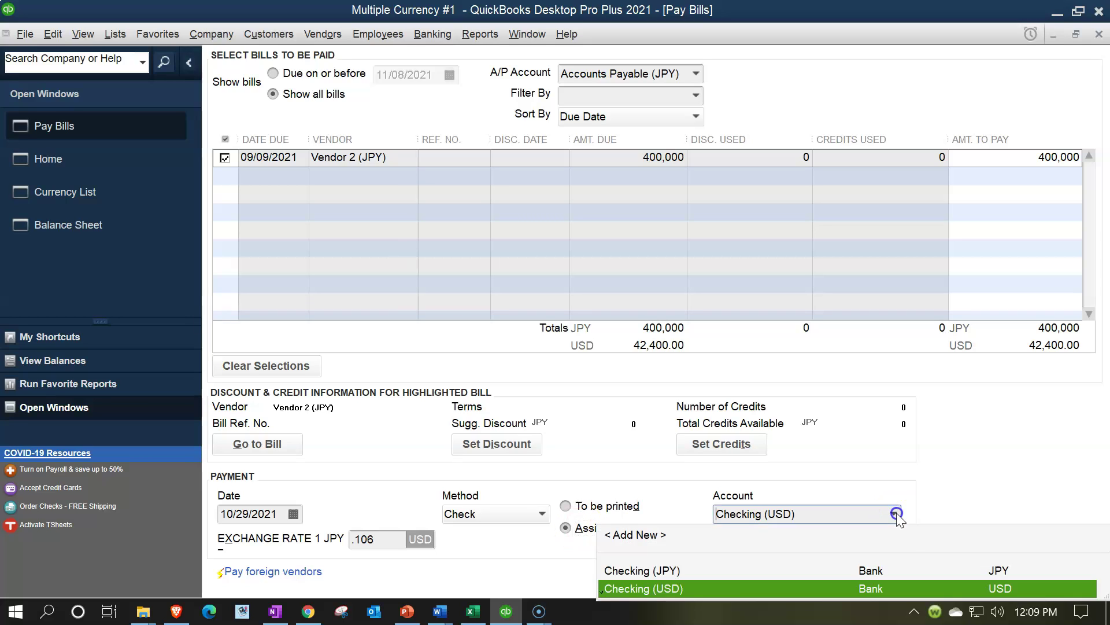
pyautogui.click(678, 572)
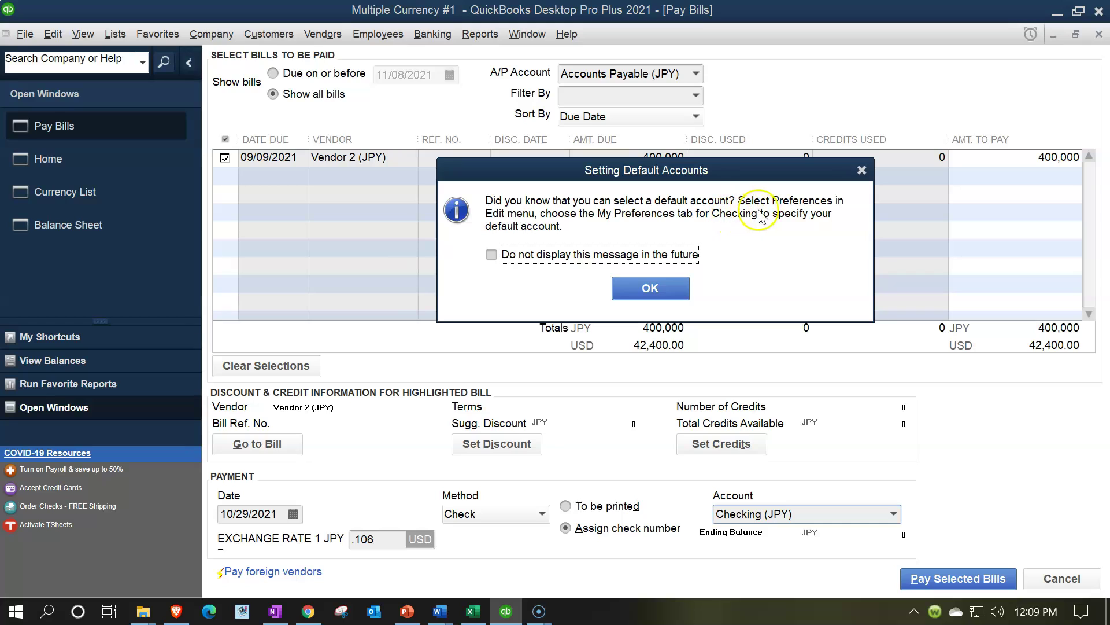
pyautogui.click(651, 289)
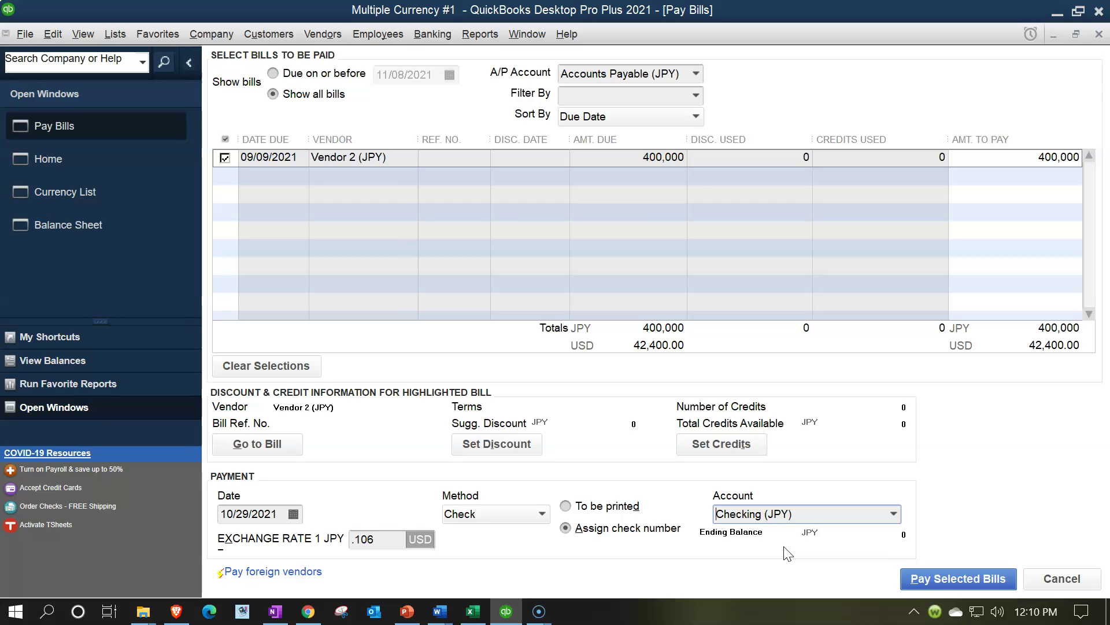
# Pay the selected bill with check number E3, accept the future-dated transaction and close the payment summary
pyautogui.click(928, 578)
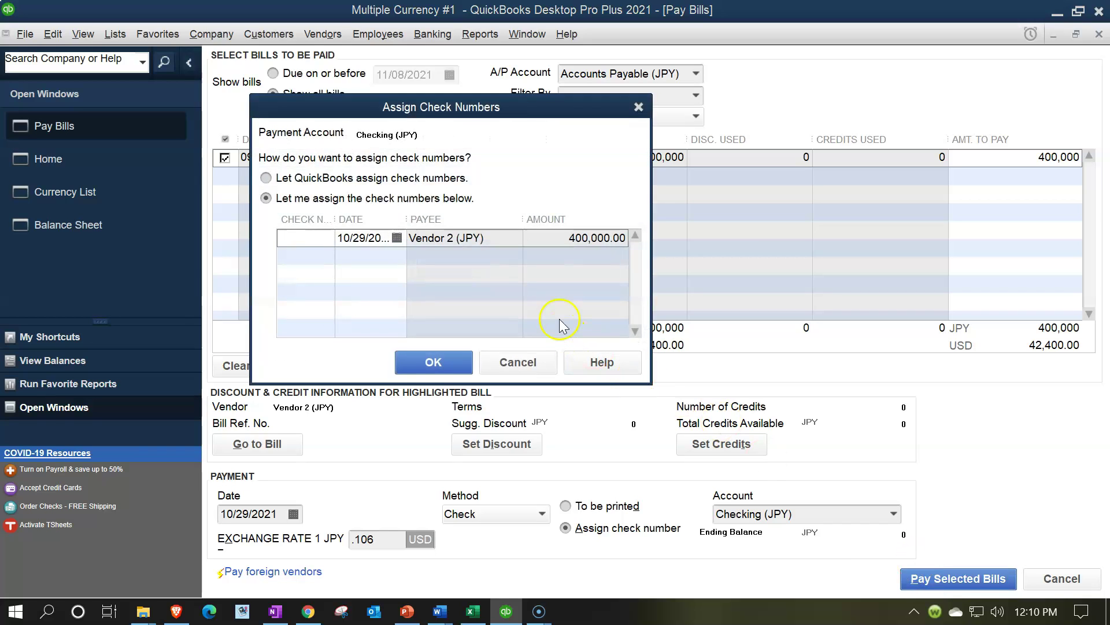
pyautogui.write('E3')
pyautogui.click(456, 363)
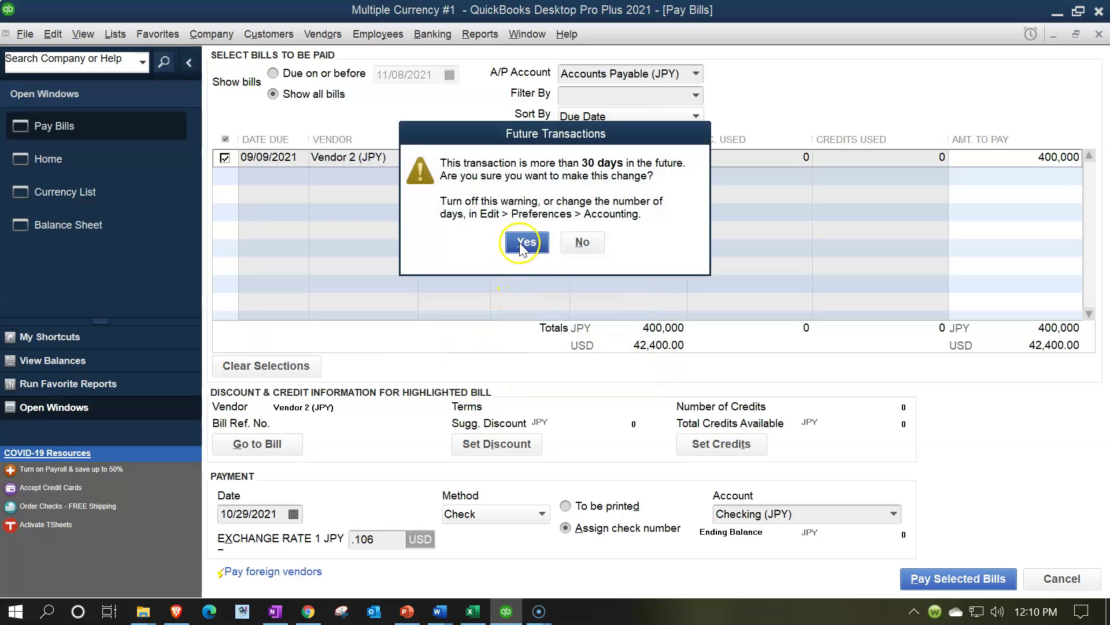
pyautogui.click(519, 241)
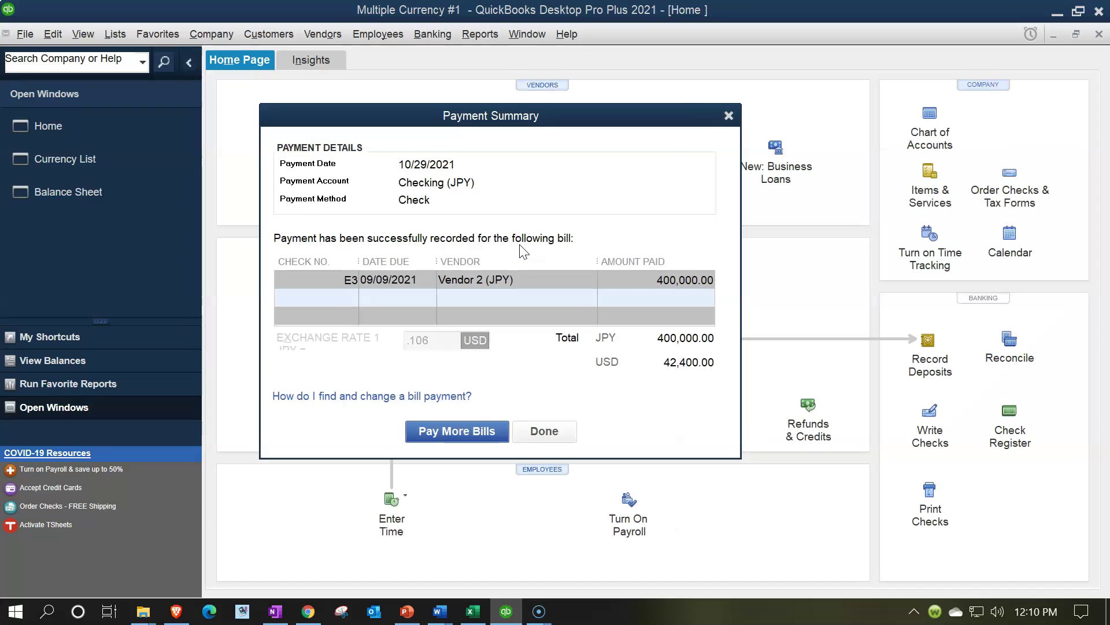
pyautogui.click(728, 116)
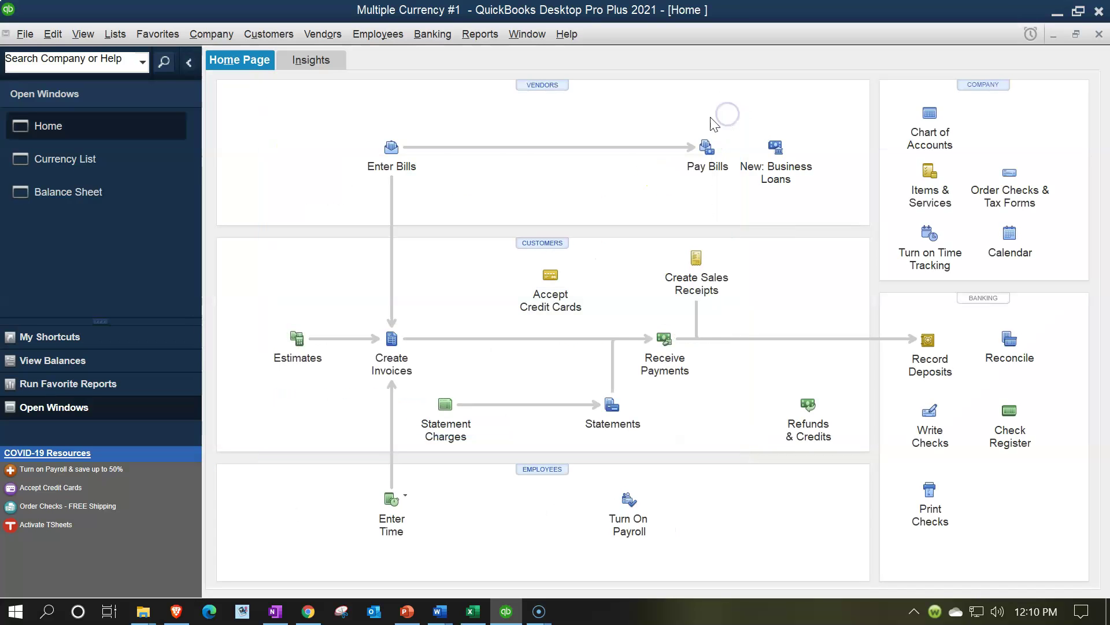
# Examine the transactions behind the Accounts Payable (JPY) balance on the balance sheet, including the general journal entry
pyautogui.click(137, 188)
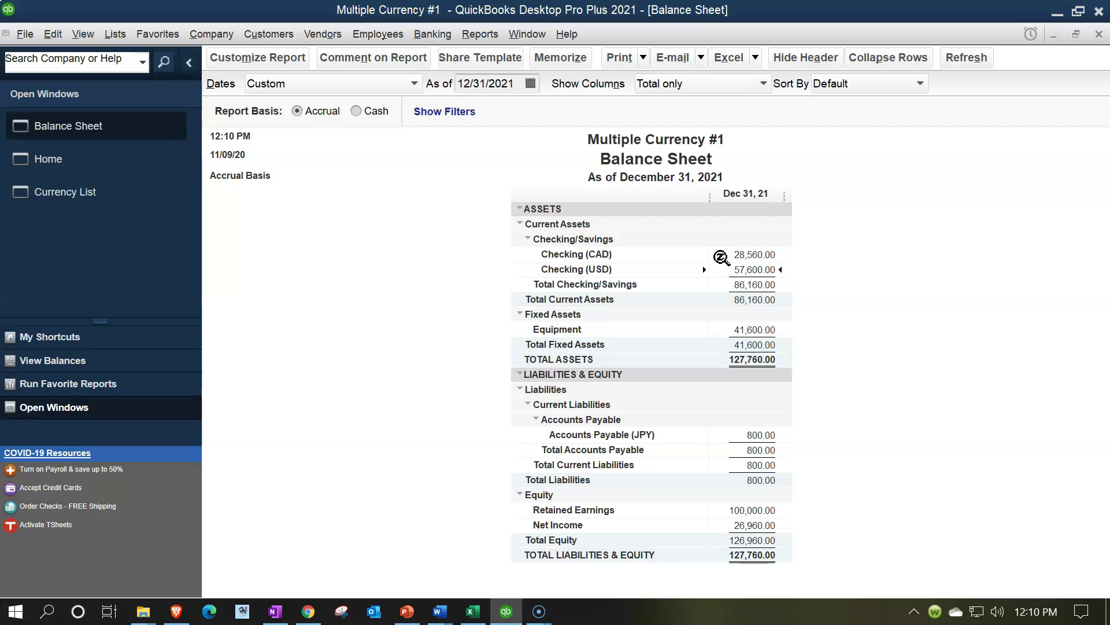
pyautogui.doubleClick(759, 439)
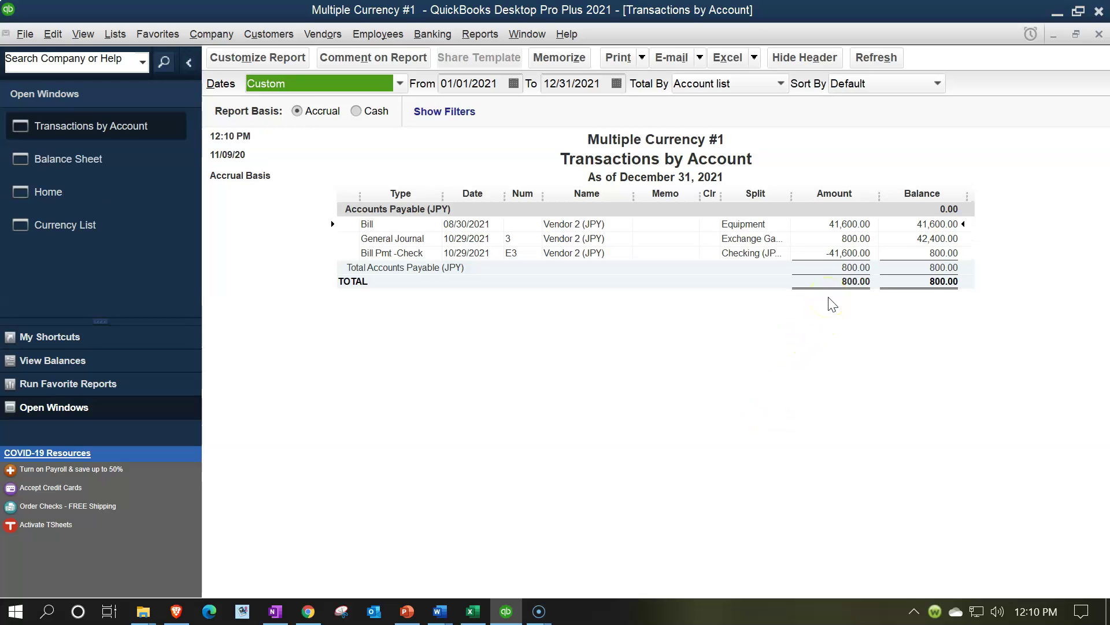
pyautogui.click(448, 239)
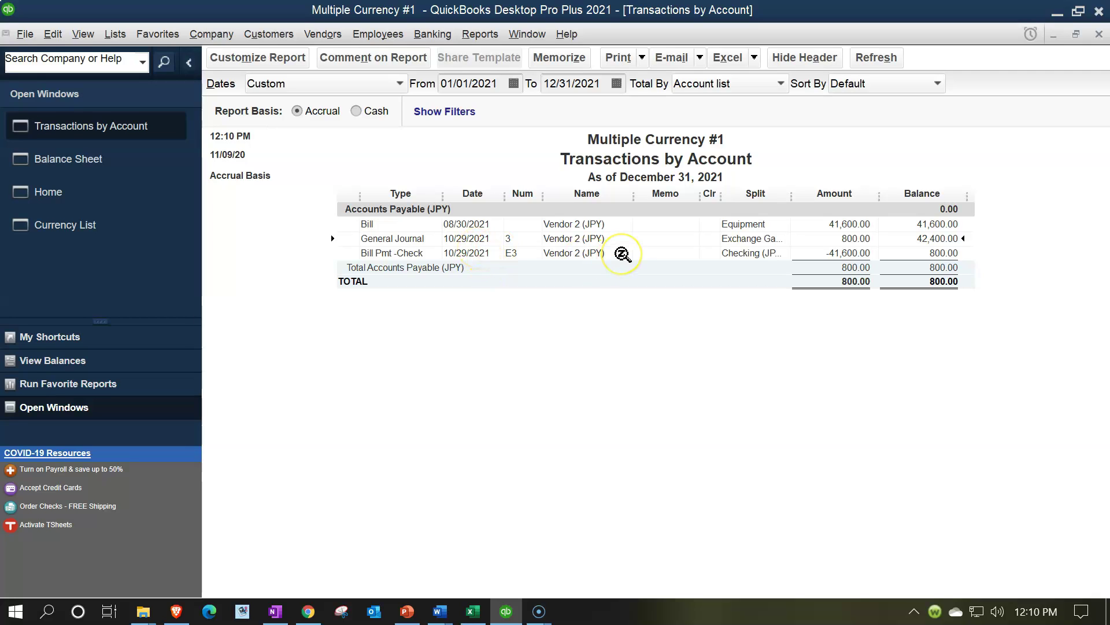
# Compare the payables detail with the sum of G20 and H15 in the Excel worksheet, then close the QuickBooks detail report
pyautogui.click(475, 613)
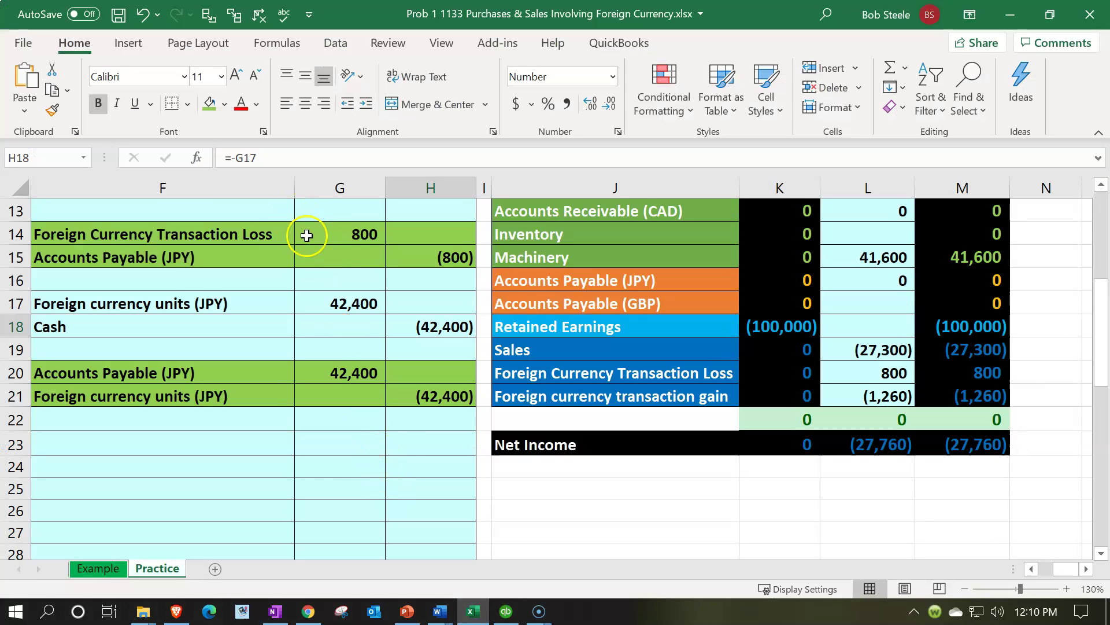
pyautogui.click(359, 373)
pyautogui.keyDown('ctrl'); pyautogui.click(430, 256); pyautogui.keyUp('ctrl')
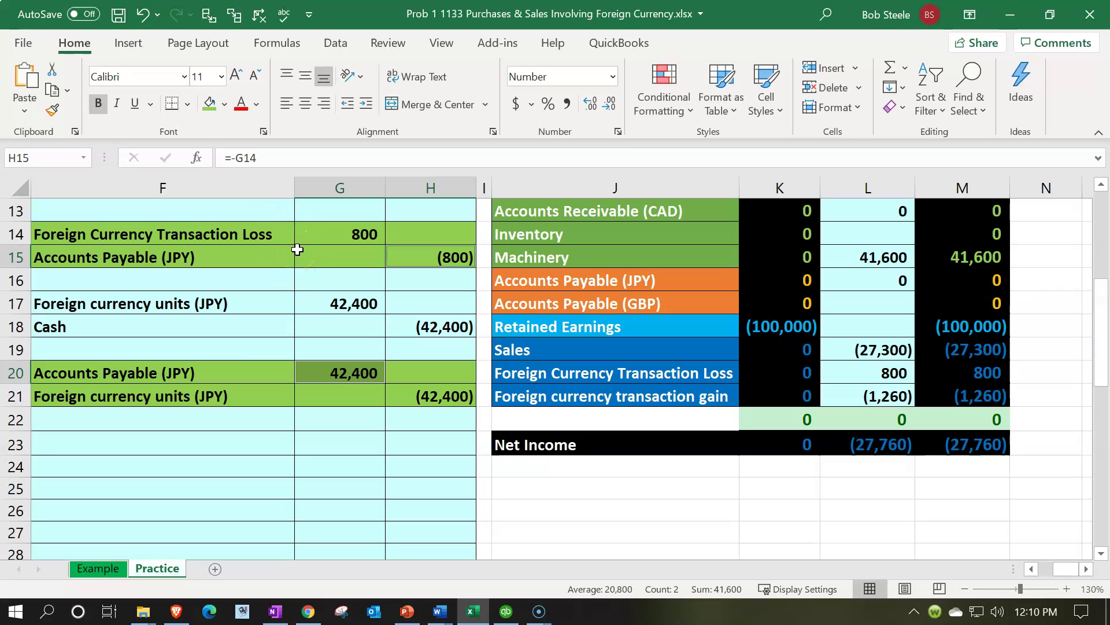
pyautogui.click(1016, 26)
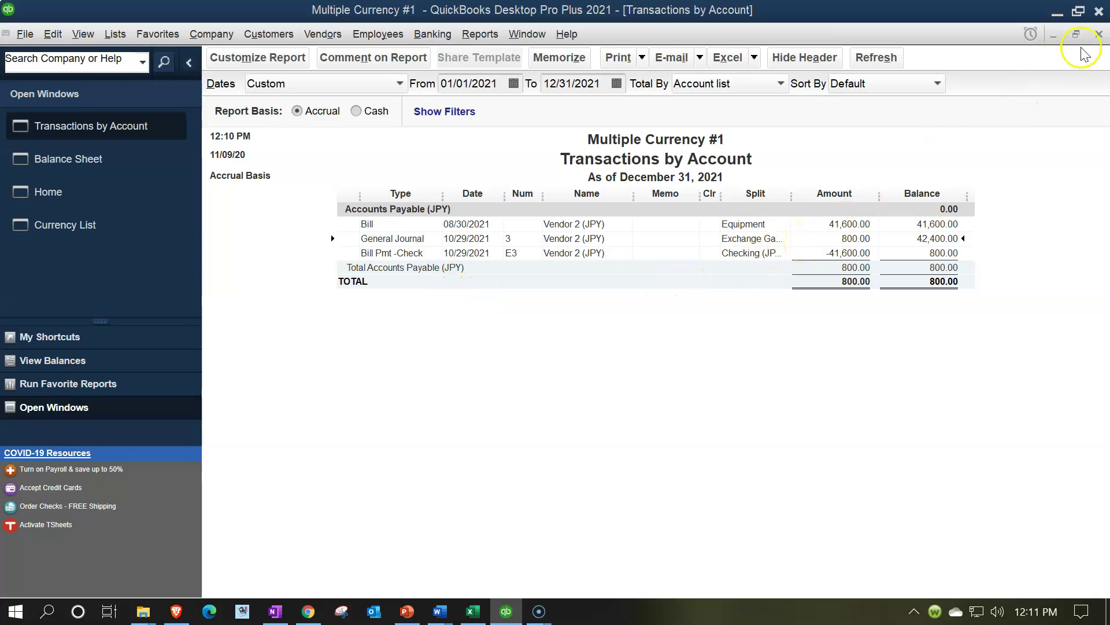
pyautogui.click(1098, 34)
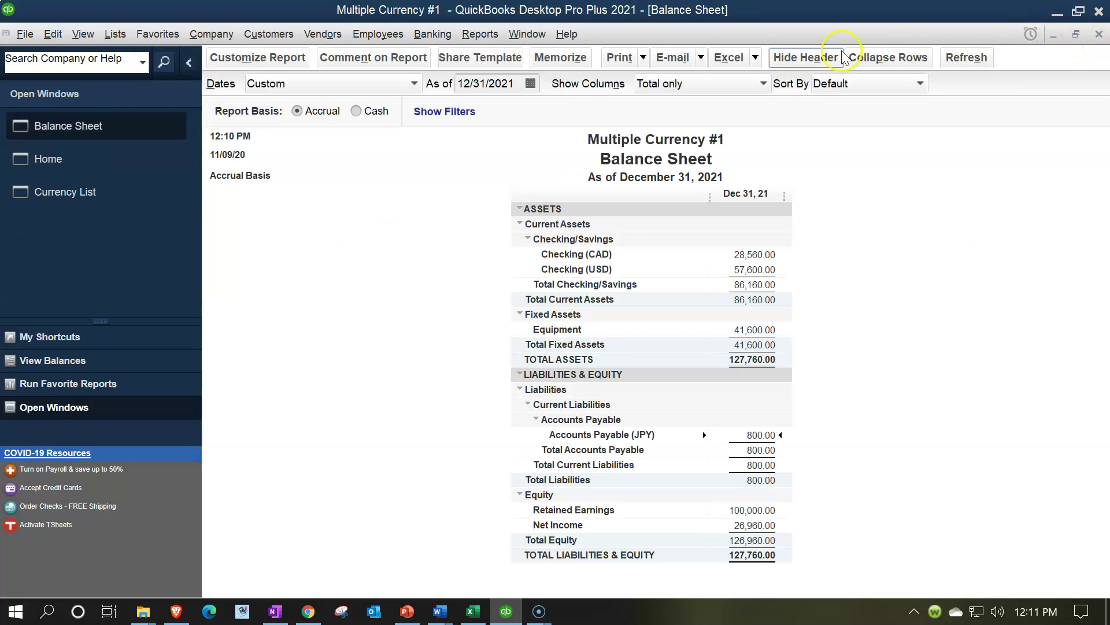
# Run the Trial Balance report for 01/01/2021 to 12/31/2021
pyautogui.click(478, 42)
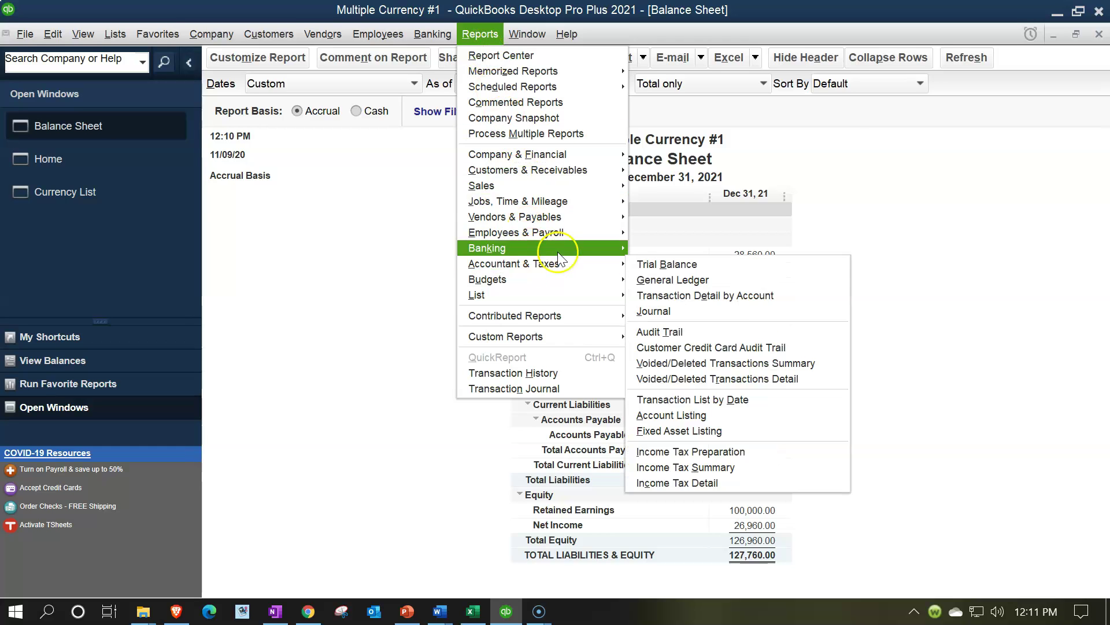
pyautogui.click(636, 264)
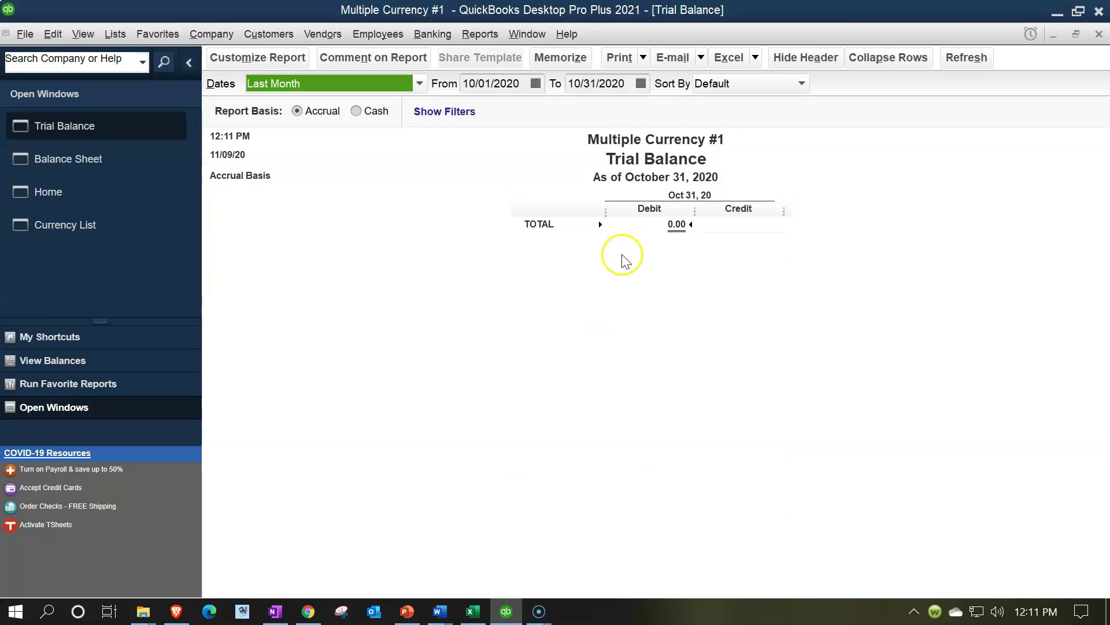
pyautogui.write('010121')
pyautogui.press('Tab')
pyautogui.write('1231')
pyautogui.press('Tab')
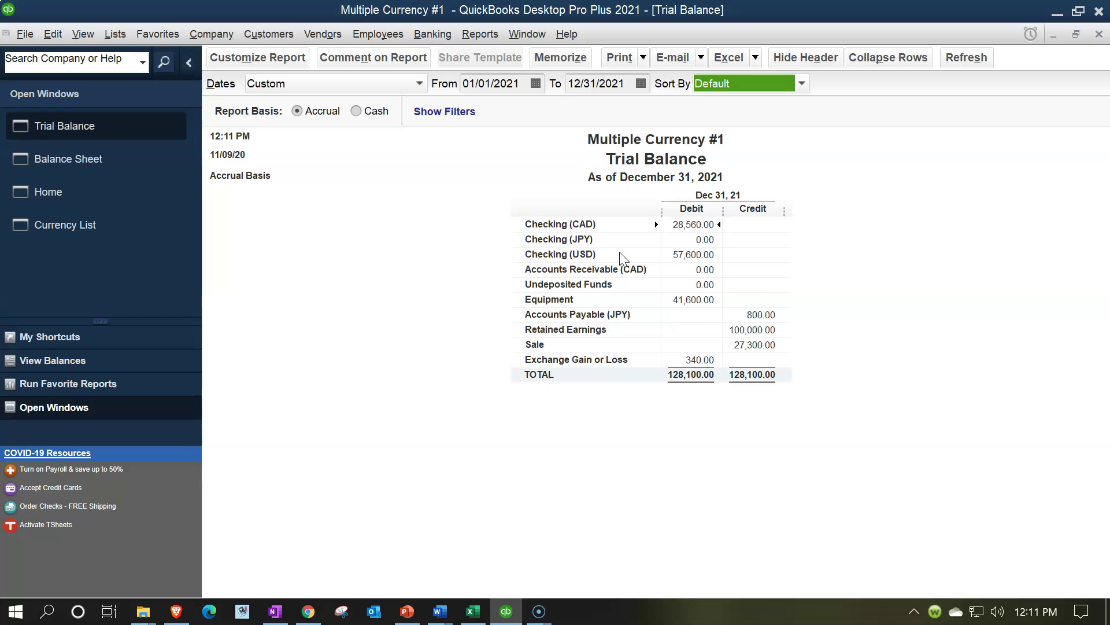
# Review the transaction detail of Checking (JPY) from the trial balance, checking the bill payment line, and close it
pyautogui.click(698, 240)
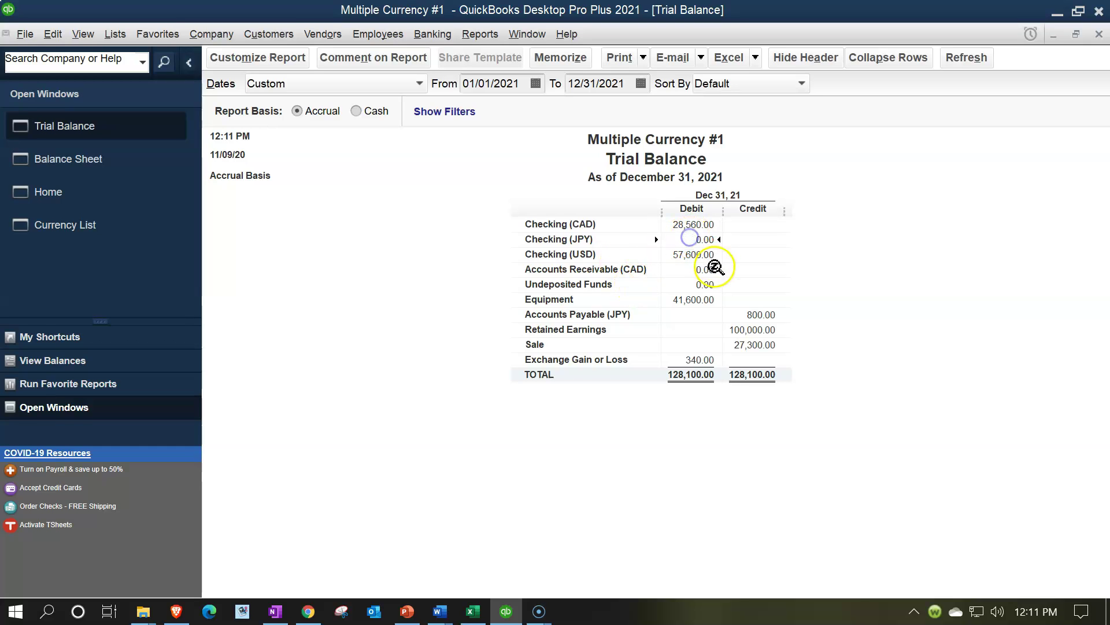
pyautogui.doubleClick(700, 241)
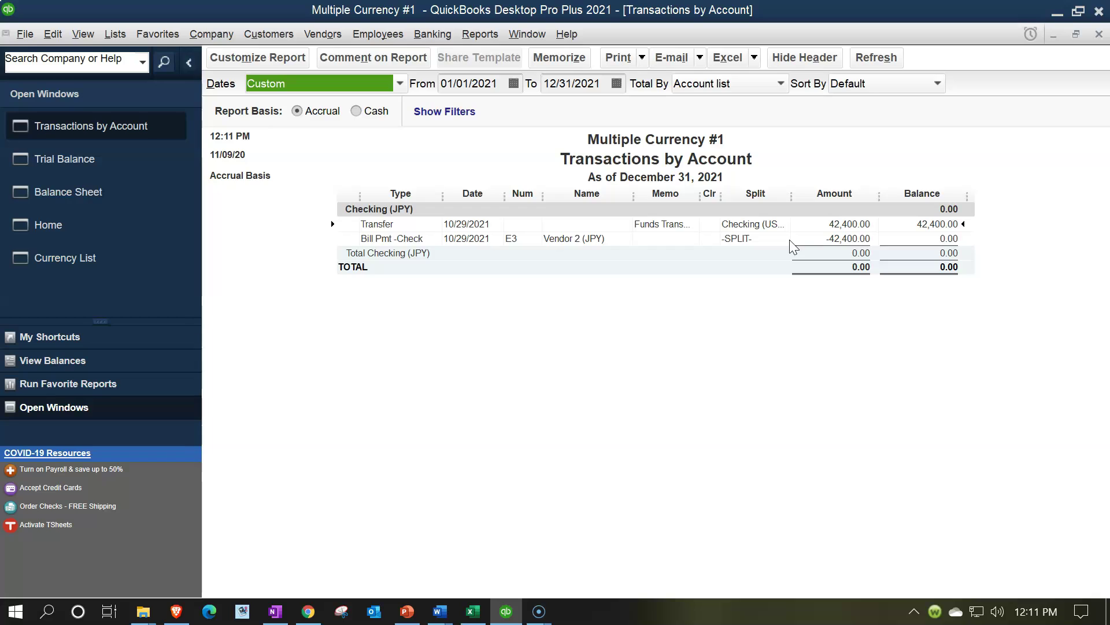
pyautogui.click(830, 240)
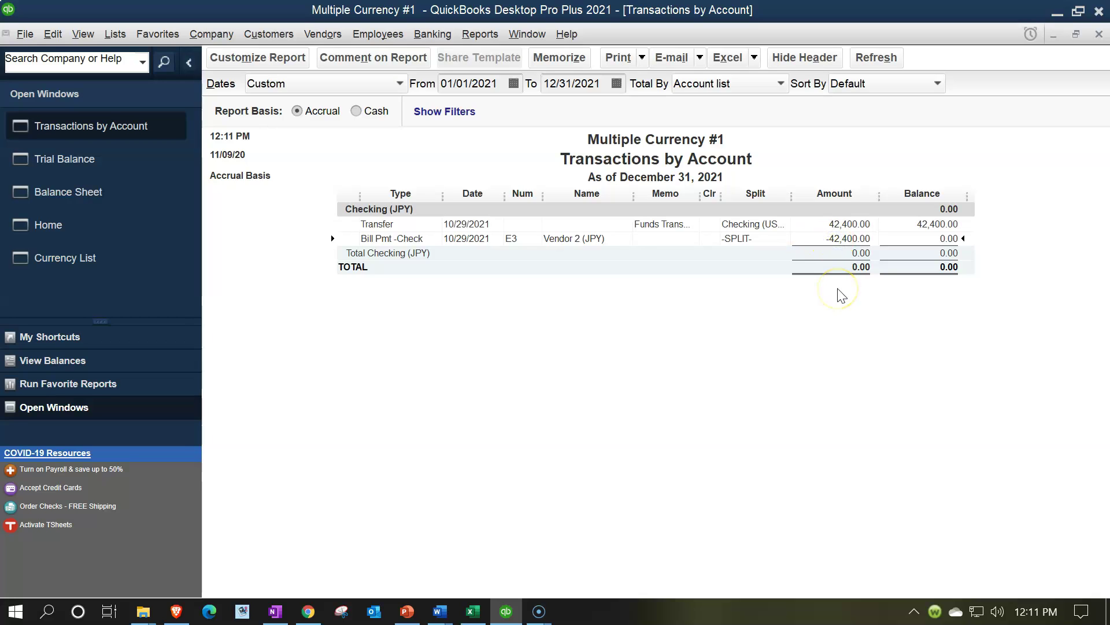
pyautogui.click(1099, 34)
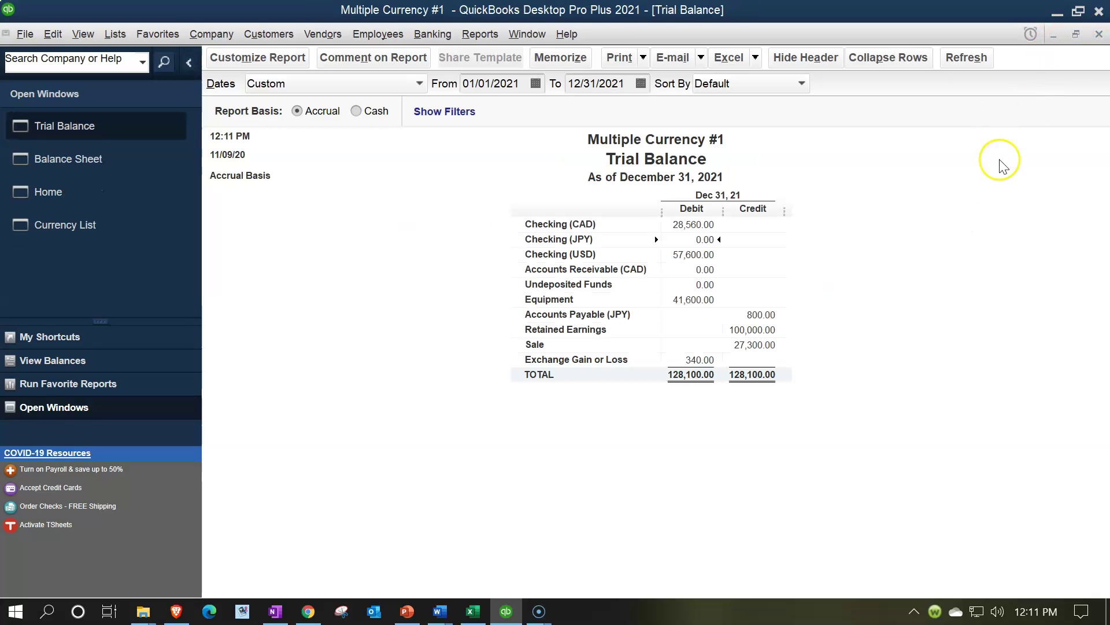
# Review the journal and bill payment lines of Accounts Payable (JPY) from the trial balance against the Excel entries, and close the detail
pyautogui.click(750, 302)
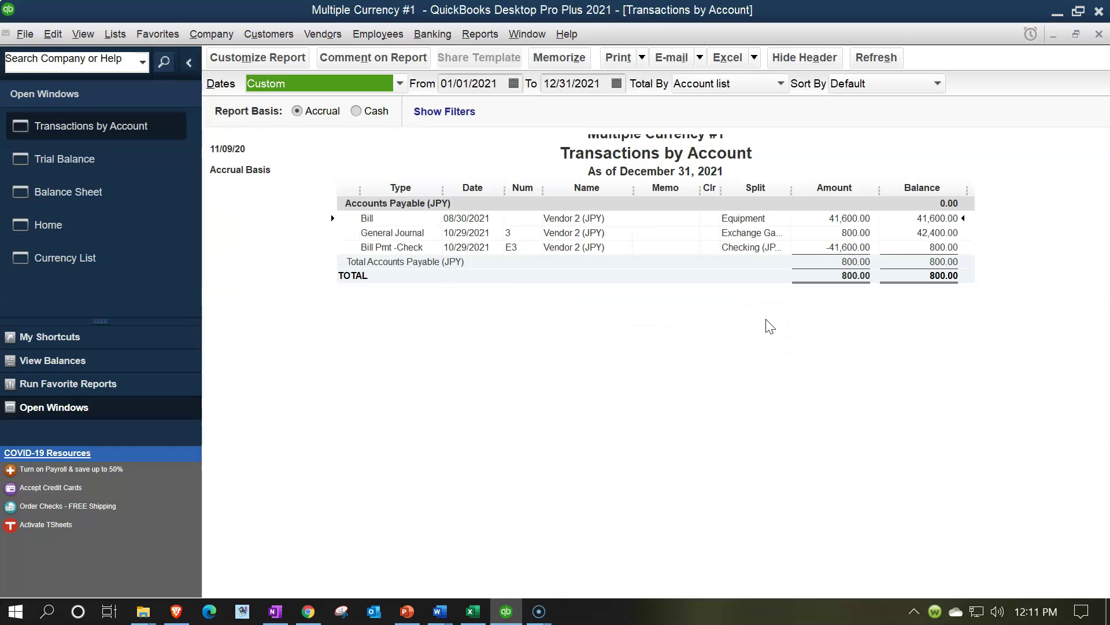
pyautogui.click(846, 237)
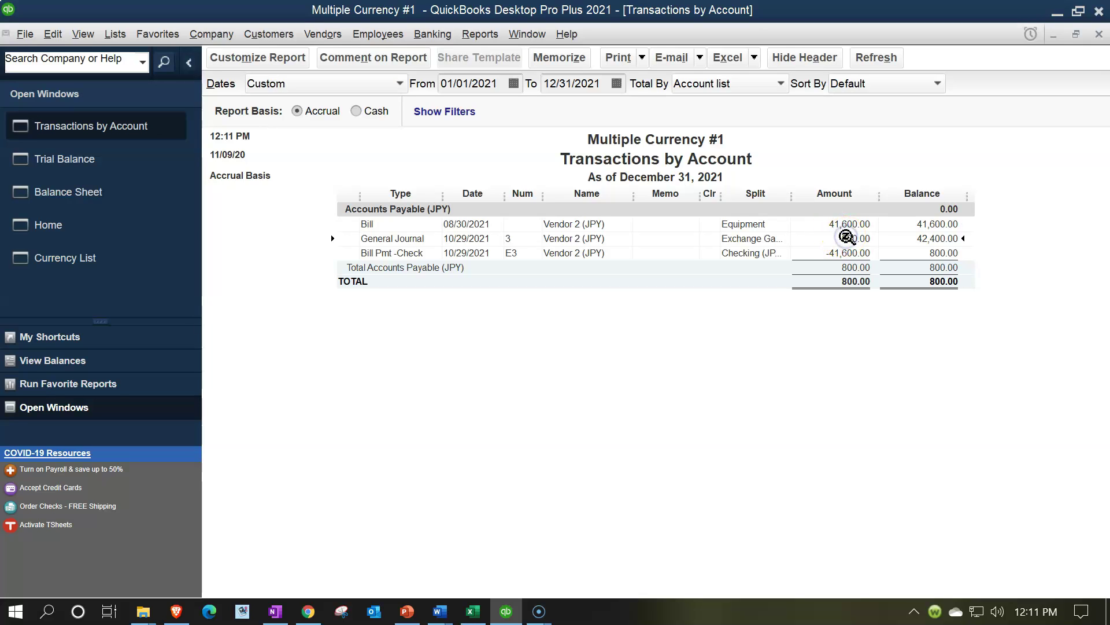
pyautogui.click(848, 255)
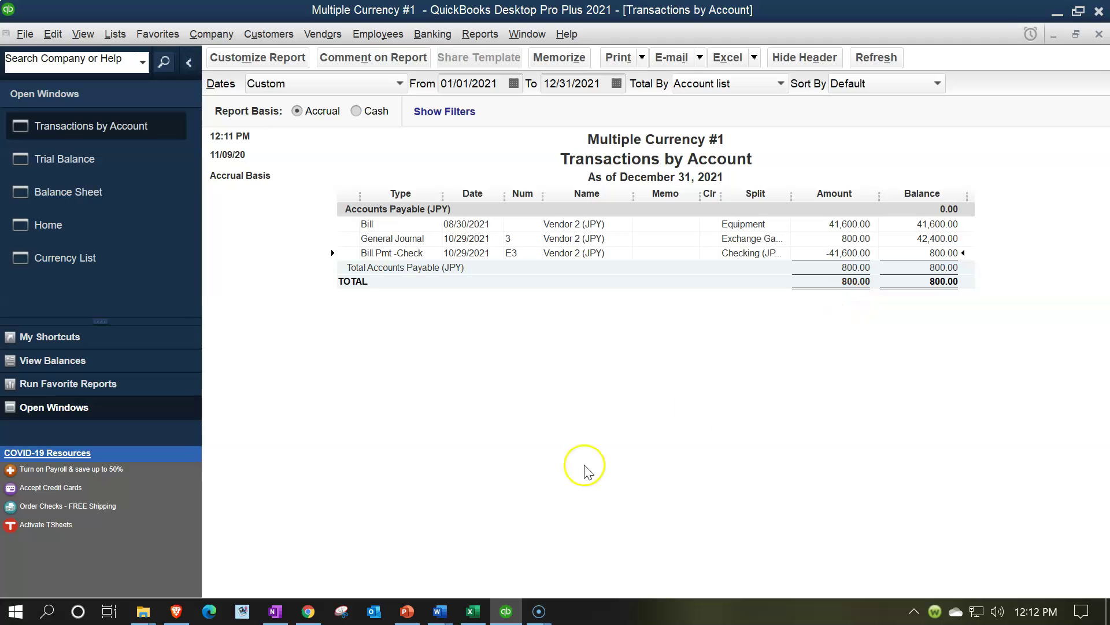
pyautogui.click(474, 613)
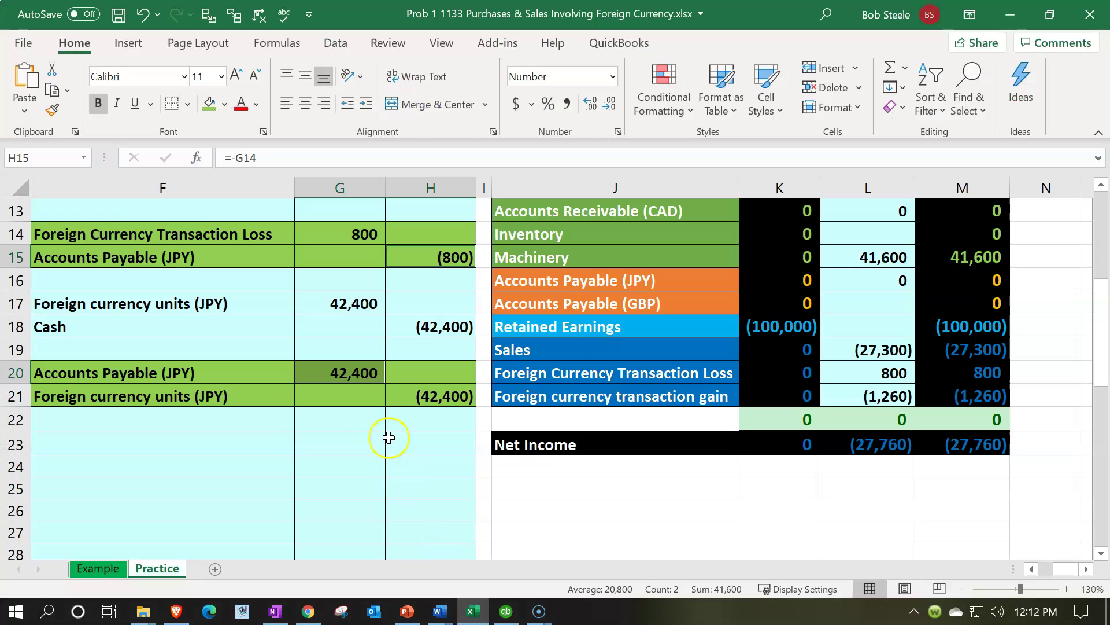
pyautogui.click(1006, 12)
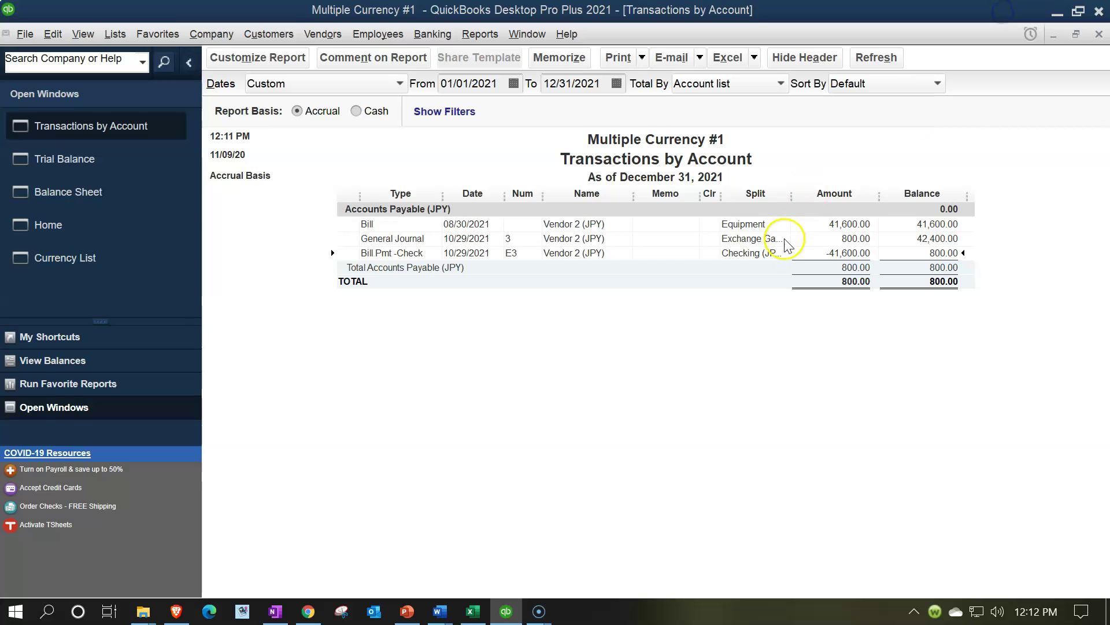
pyautogui.click(1098, 34)
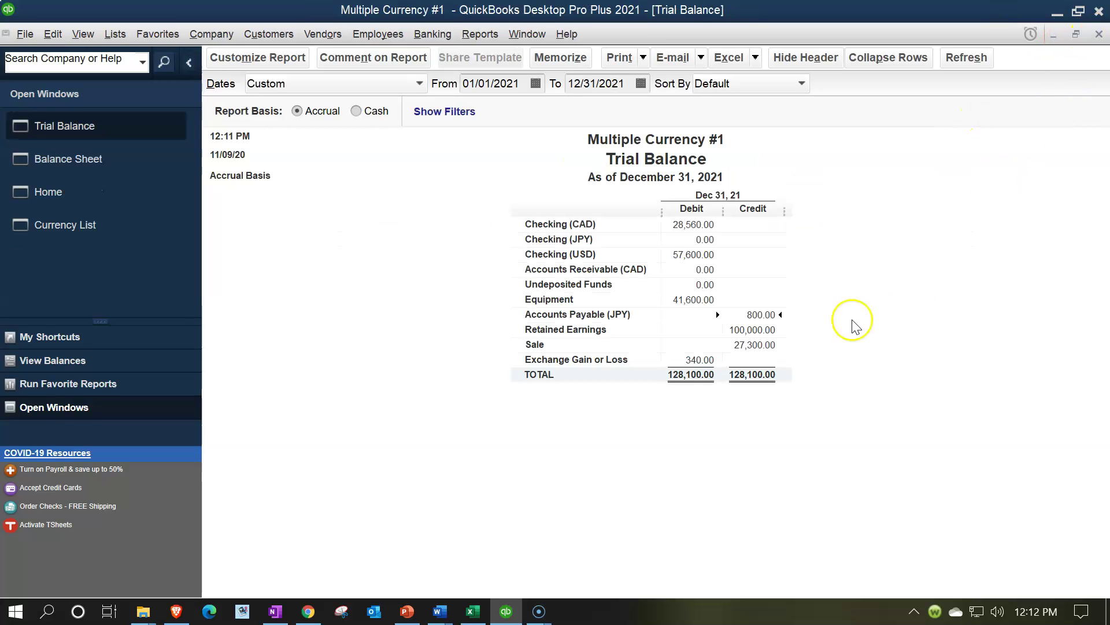
# Compare the 10/29/2021 journal and bill payment lines in the Exchange Gain or Loss detail, and return to the trial balance
pyautogui.doubleClick(693, 359)
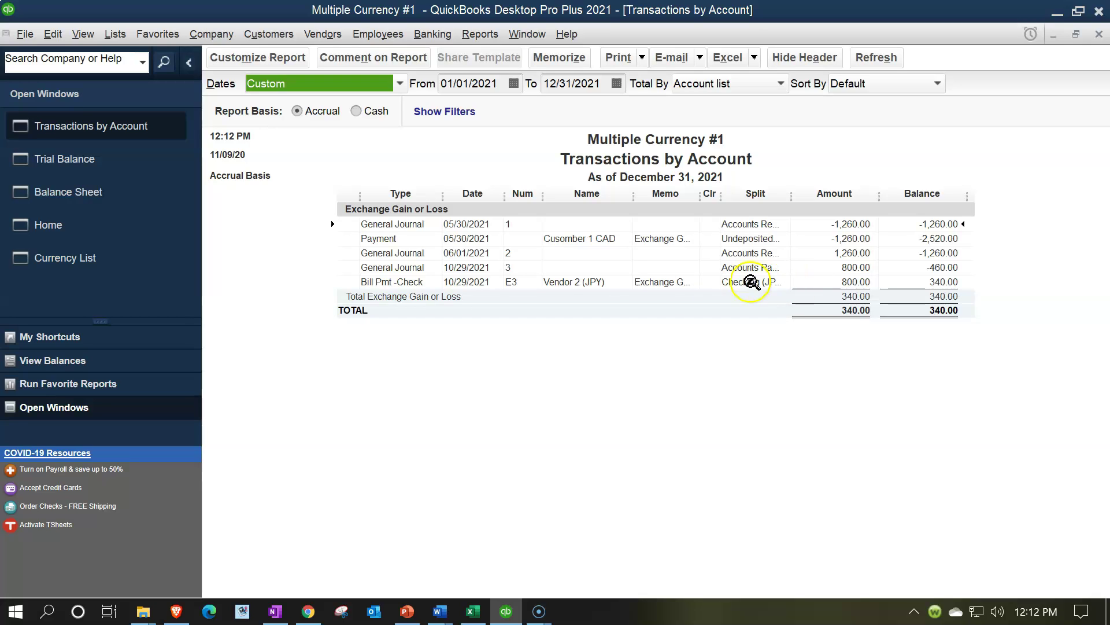
pyautogui.click(526, 267)
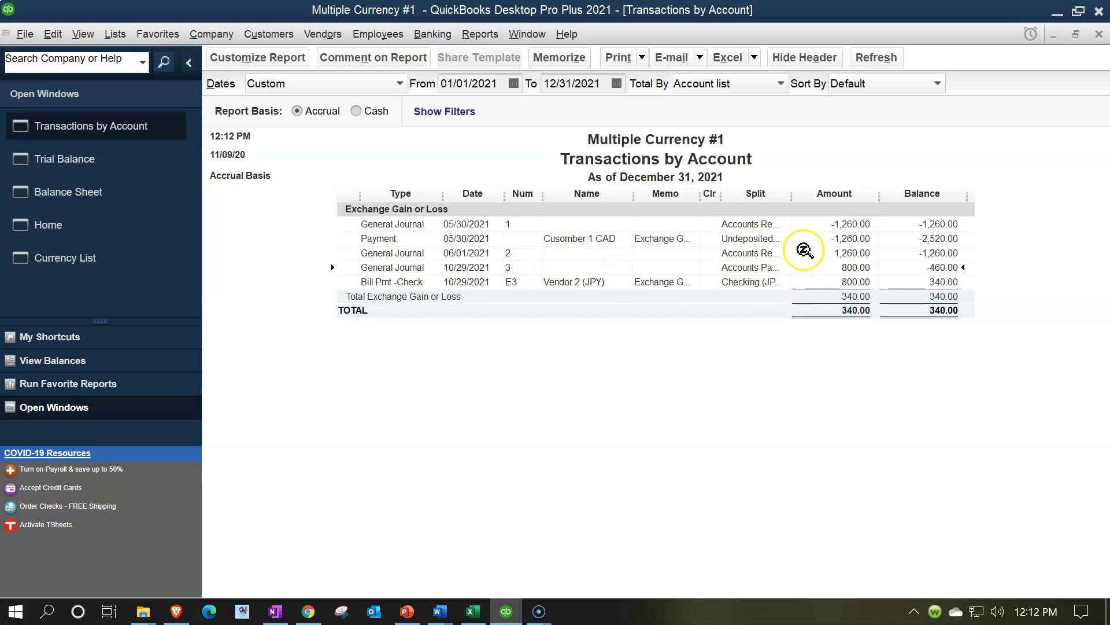
pyautogui.click(830, 281)
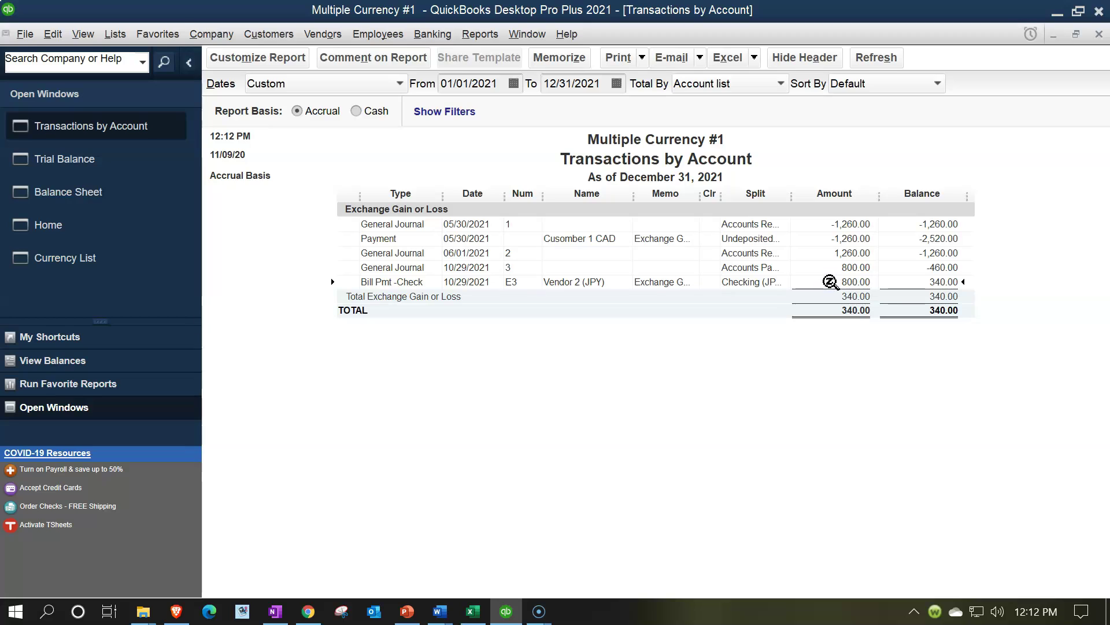
pyautogui.click(833, 270)
pyautogui.click(1099, 35)
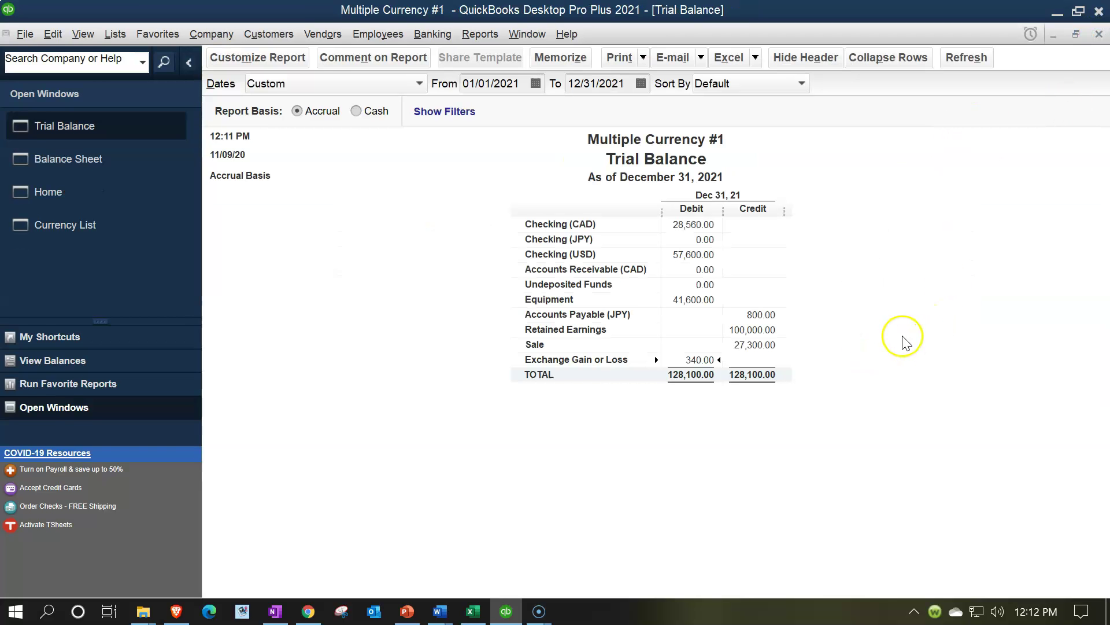